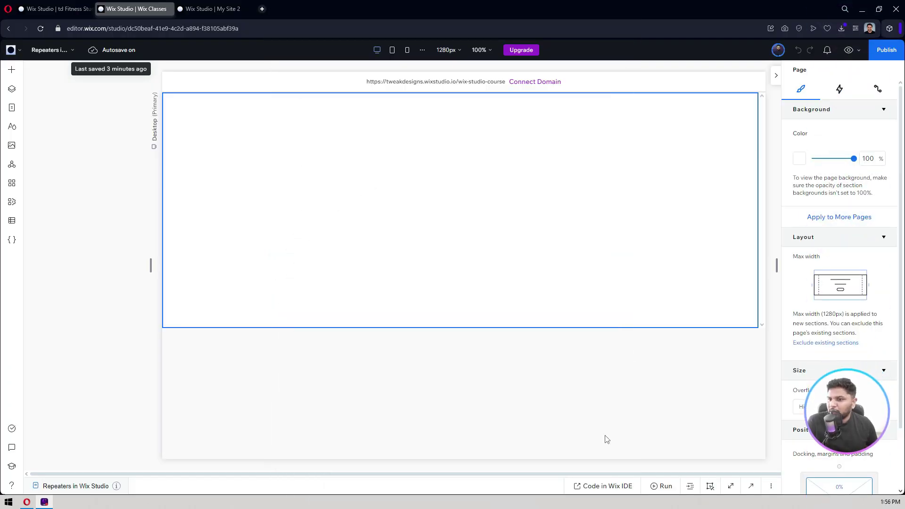
Step: Add a three-card repeater from the layout tools to the blank section and select it
mouse_move(313, 298)
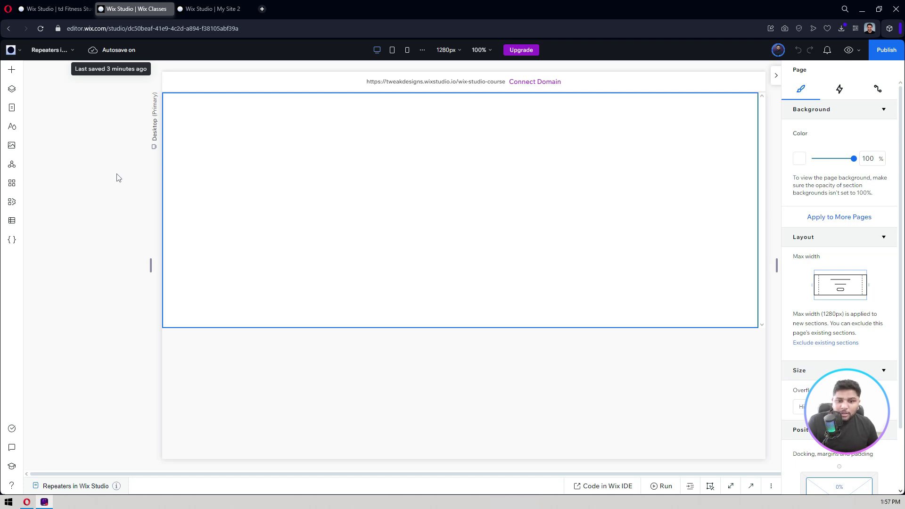
click(12, 72)
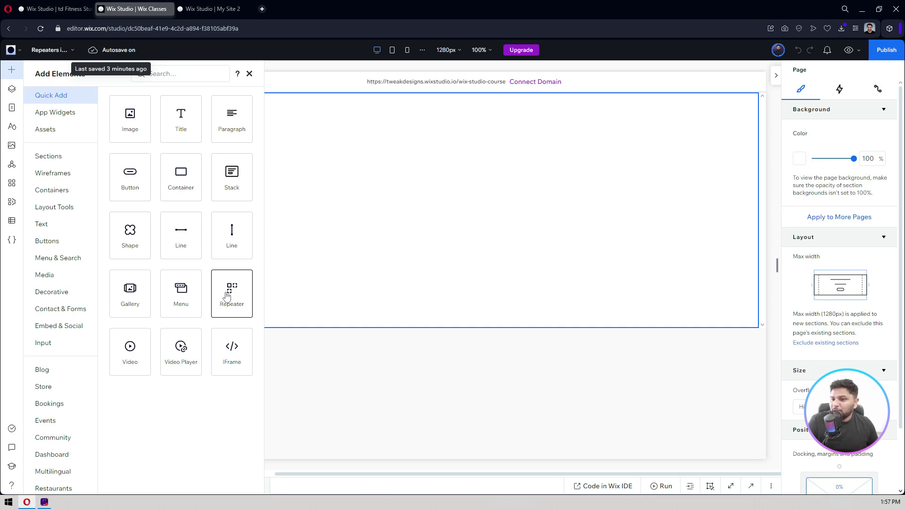
click(64, 214)
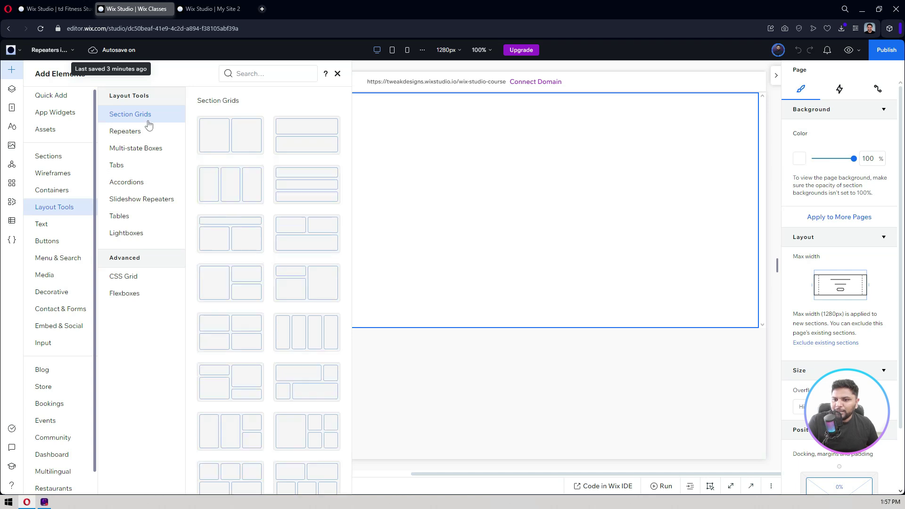
click(125, 136)
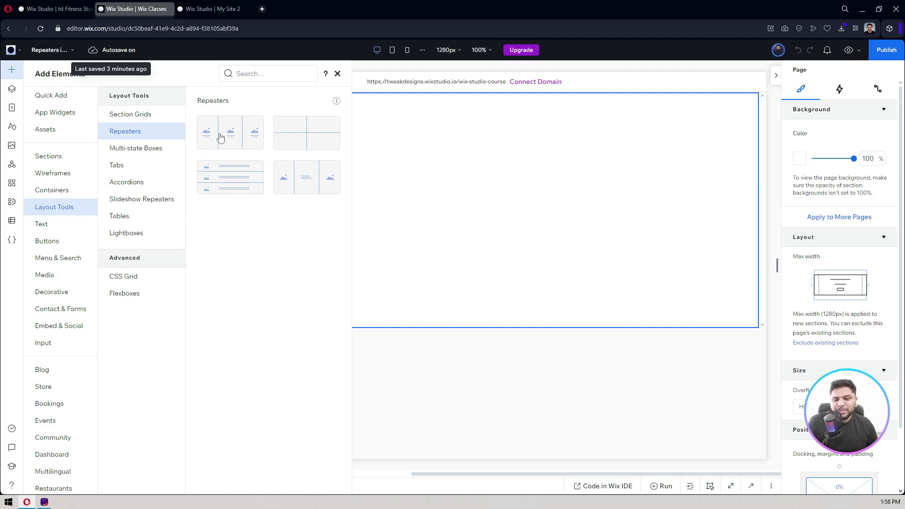
drag(220, 138, 445, 180)
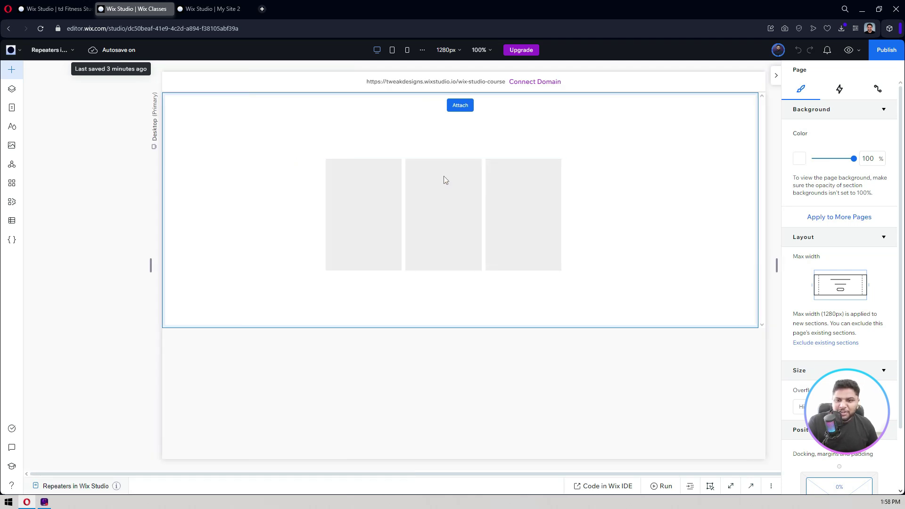
click(337, 207)
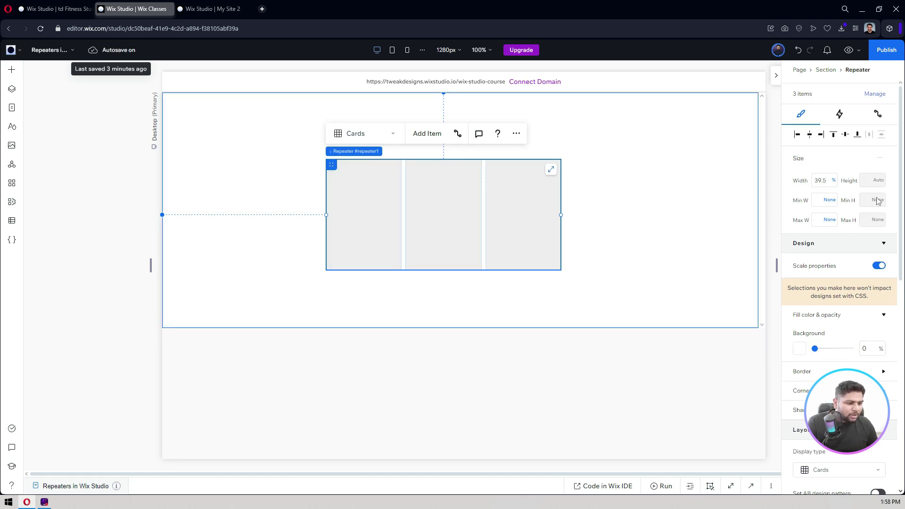
Step: Stretch the repeater to fill the whole section
scroll(848, 198, down, 5)
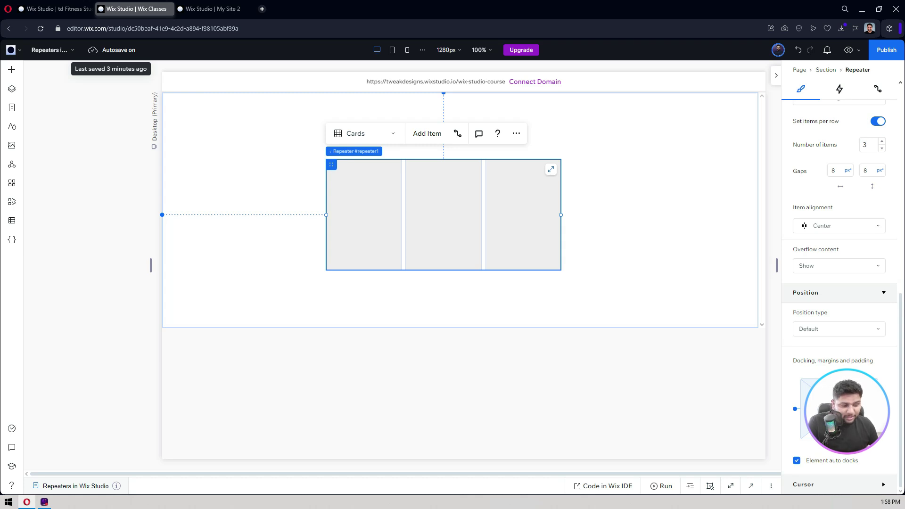
scroll(828, 285, up, 3)
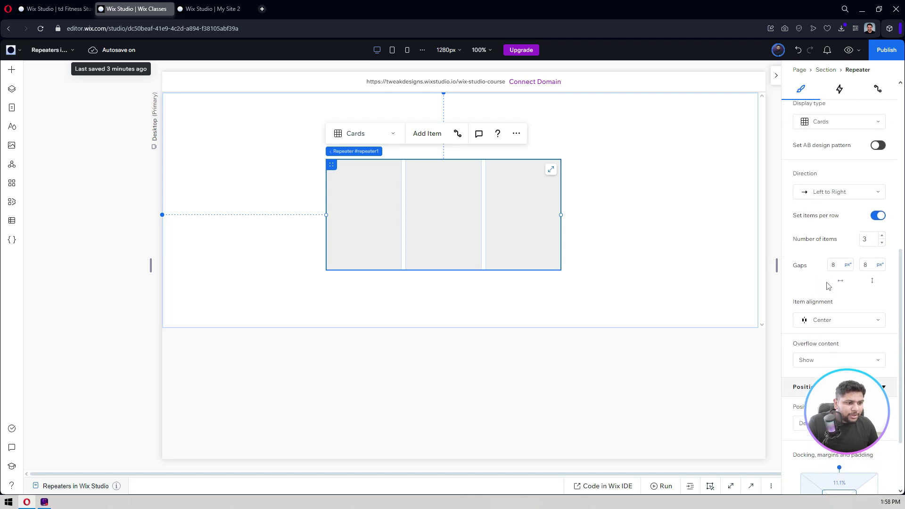
scroll(828, 286, up, 1)
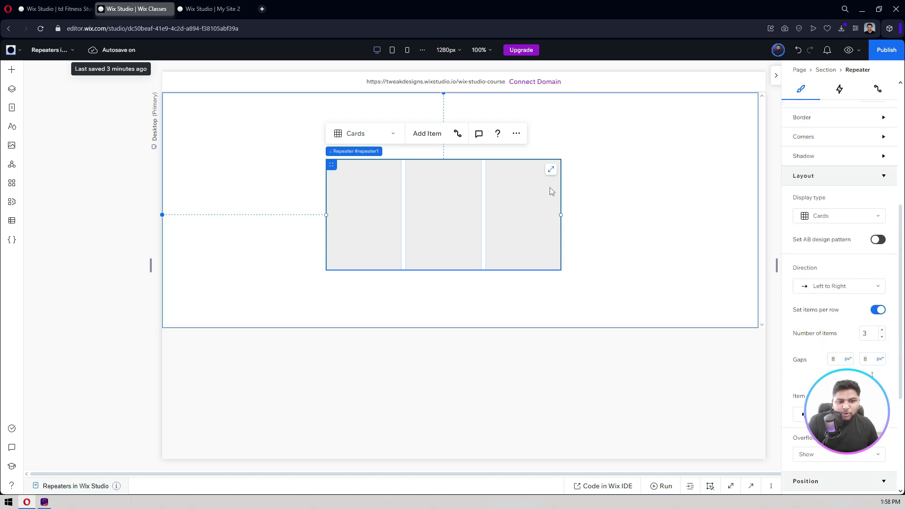
click(552, 171)
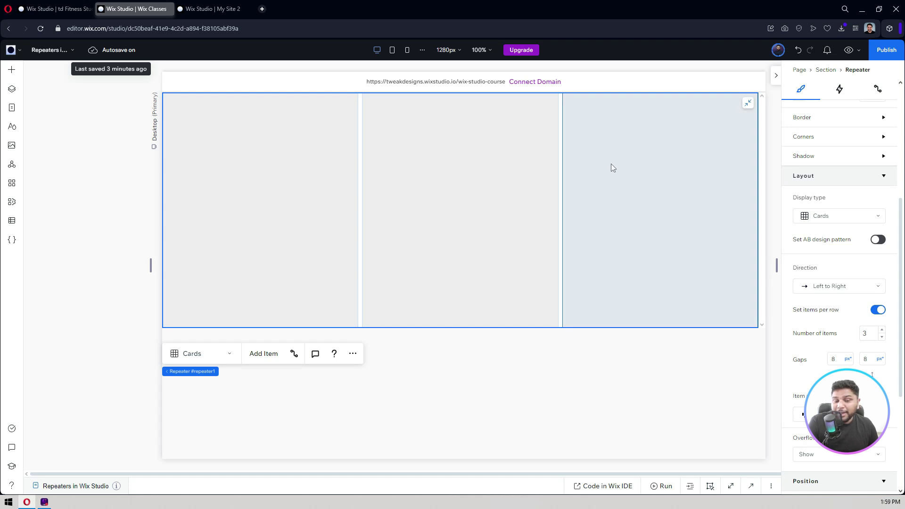
Step: Review the repeater's display type and direction choices, keeping Cards and Left to Right
click(832, 221)
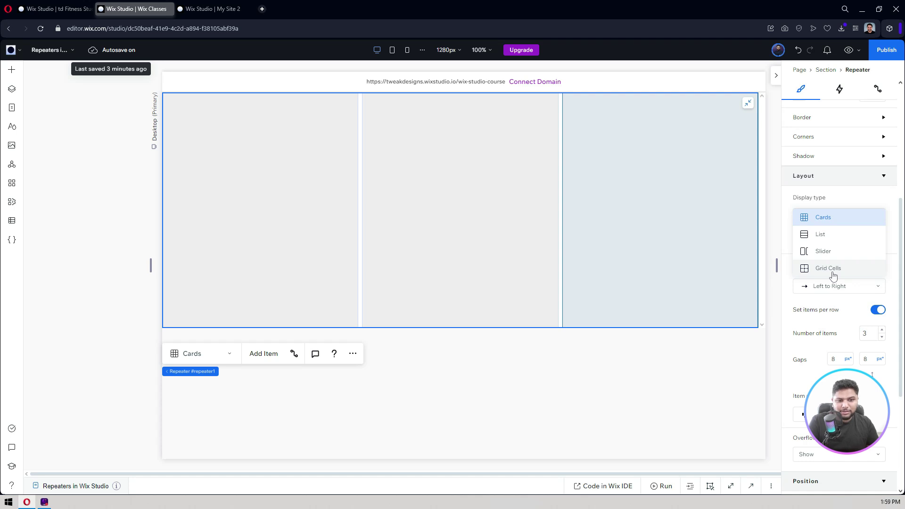
click(824, 217)
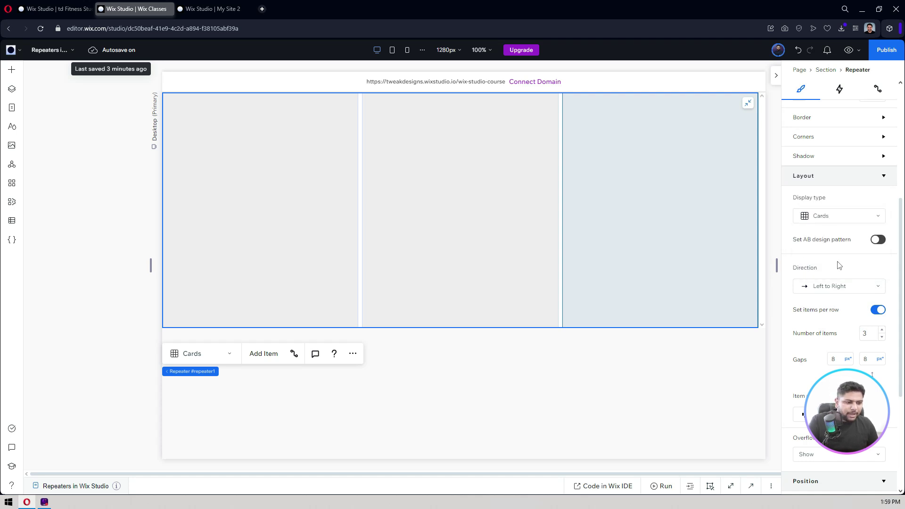
scroll(840, 267, down, 1)
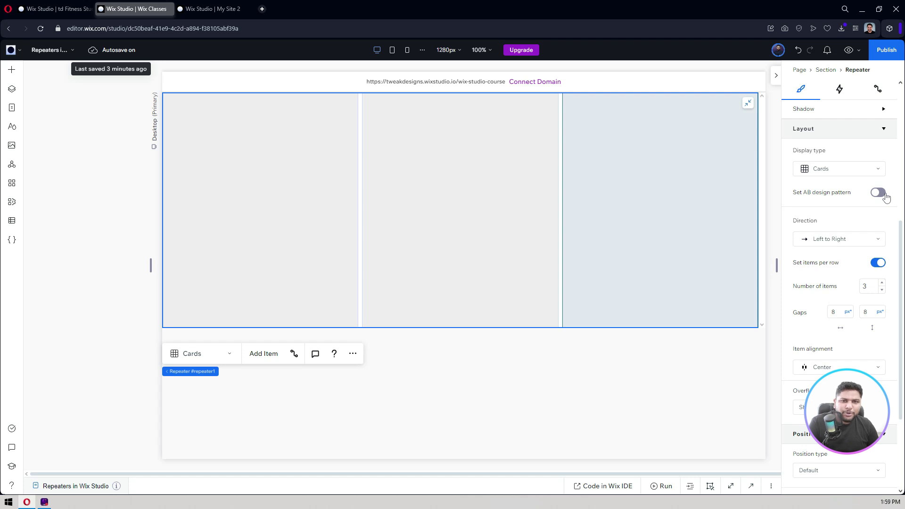
click(846, 170)
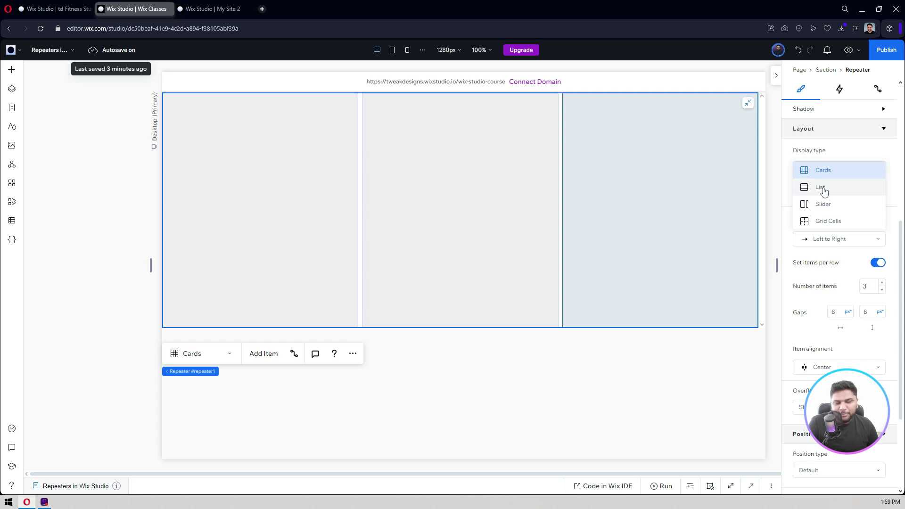
click(830, 153)
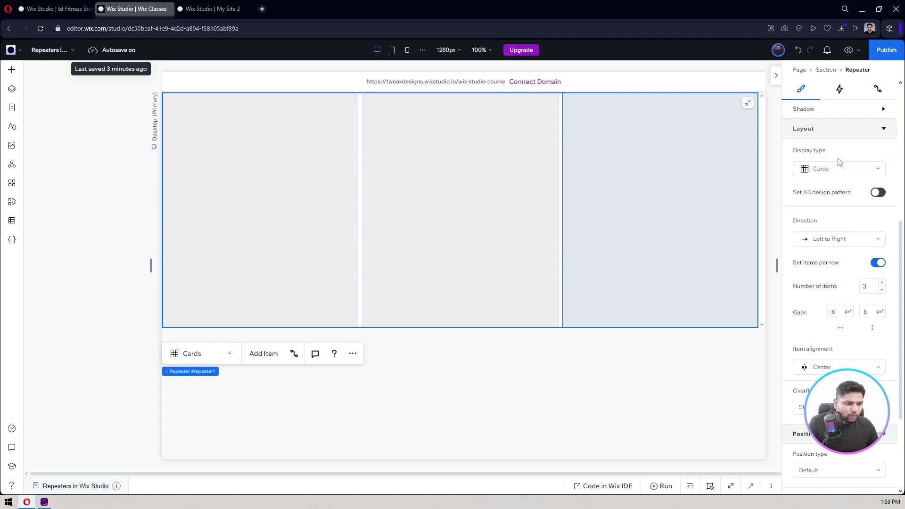
scroll(839, 162, down, 1)
click(825, 191)
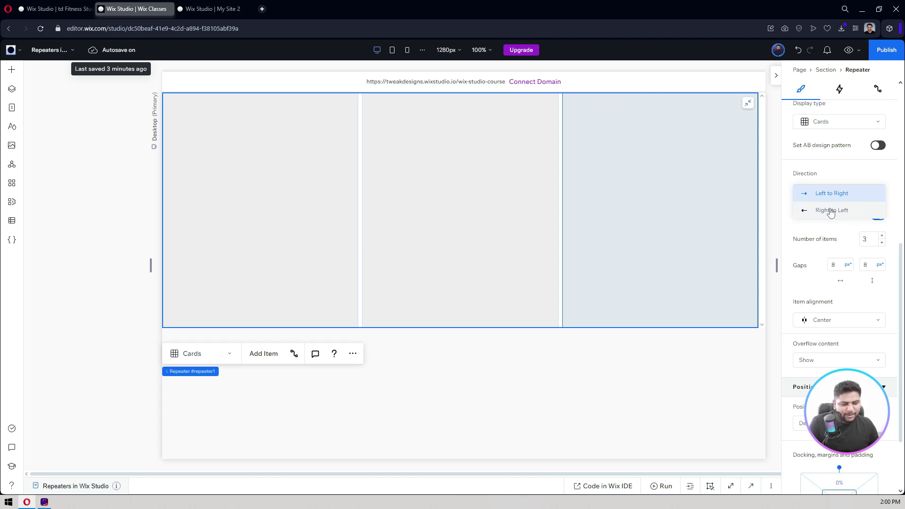
click(841, 177)
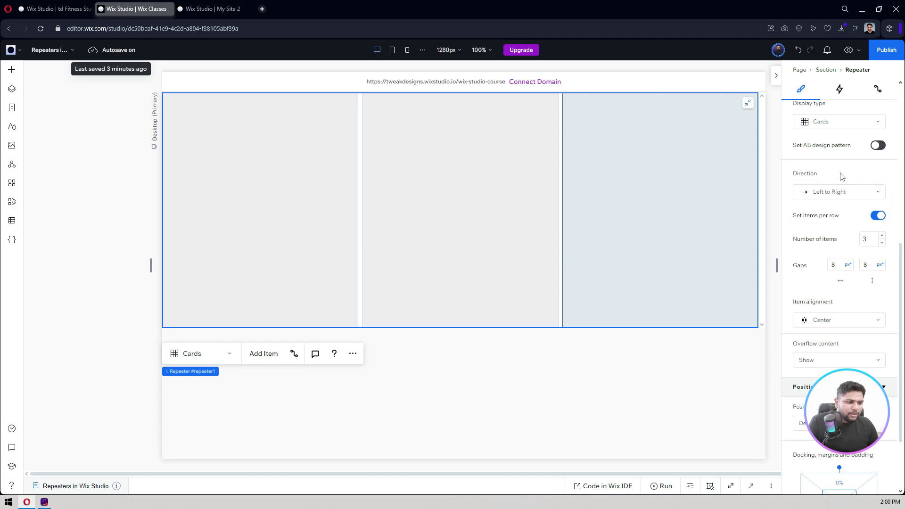
Step: Set the repeater to 2 items per row
scroll(841, 176, down, 1)
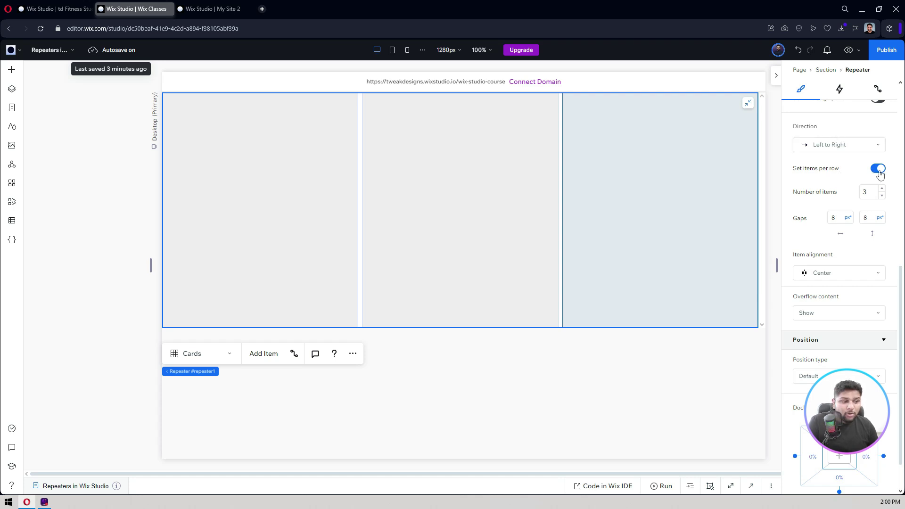
click(866, 195)
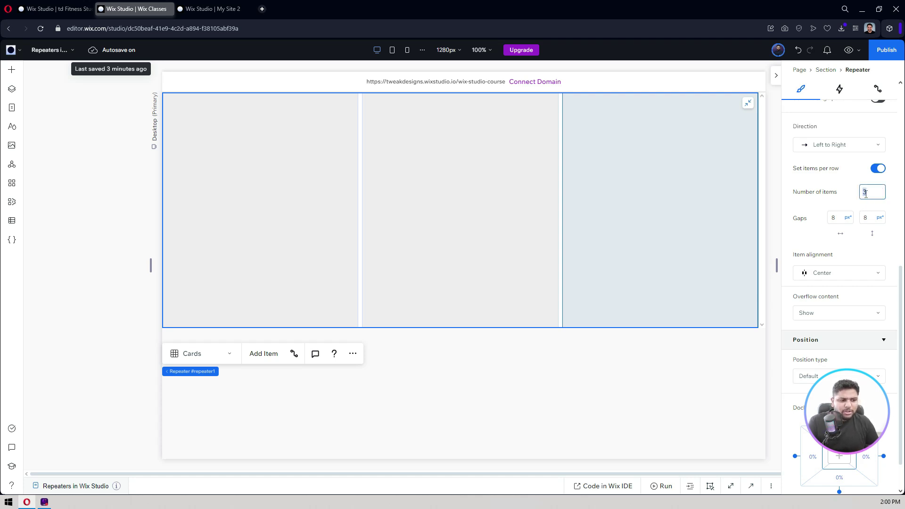
text(2)
key(Return)
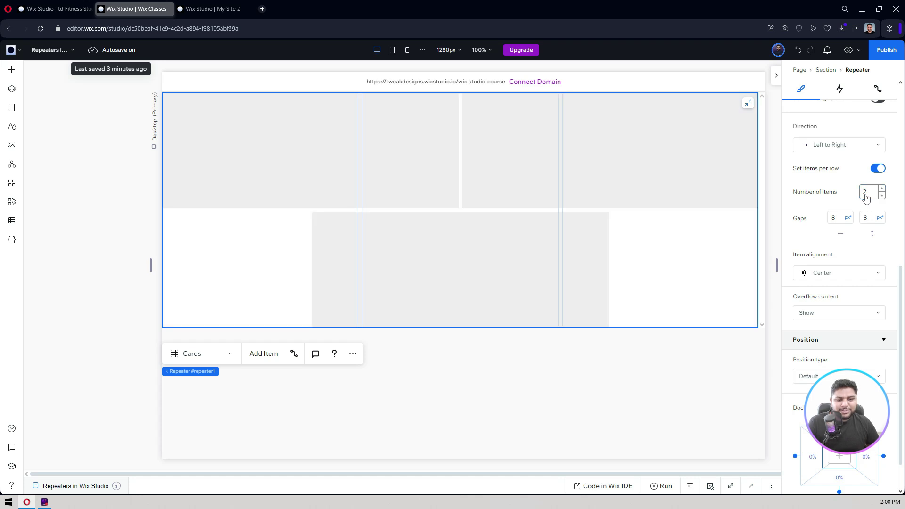
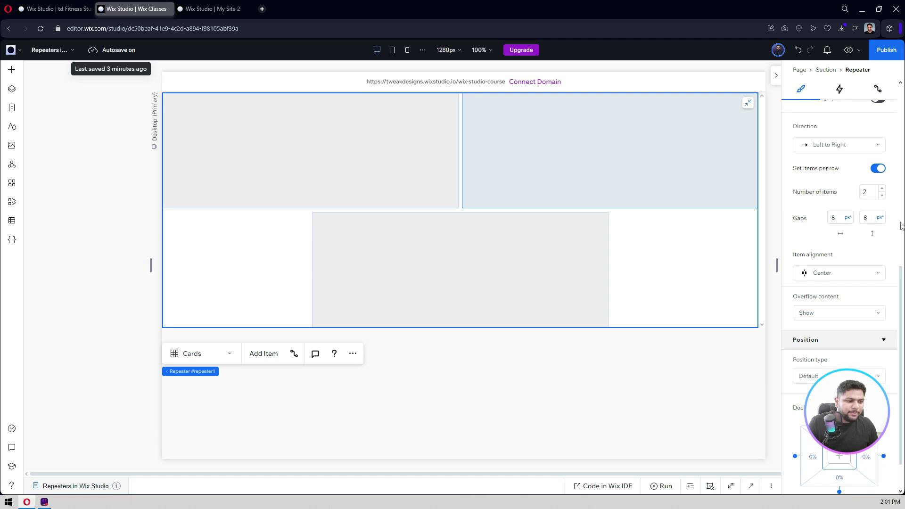
Step: Preview how the repeater fits the page on a wider canvas
click(835, 219)
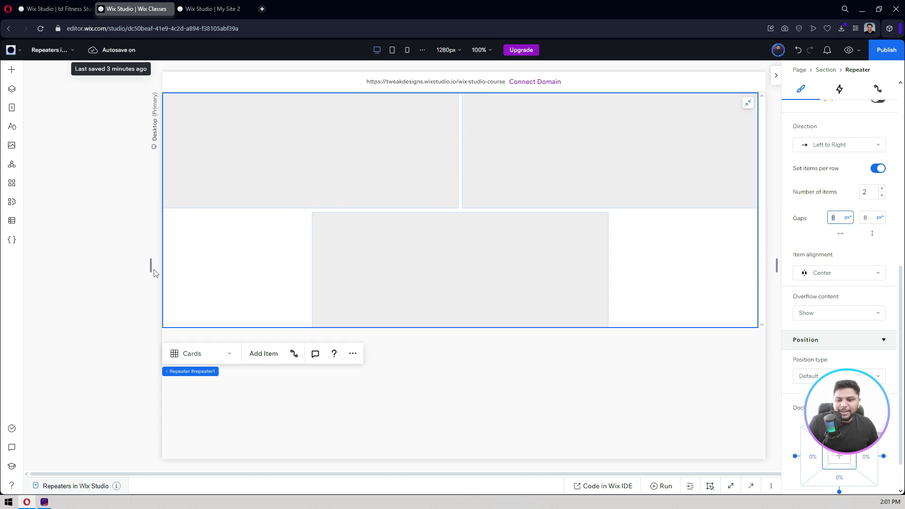
drag(151, 267, 79, 235)
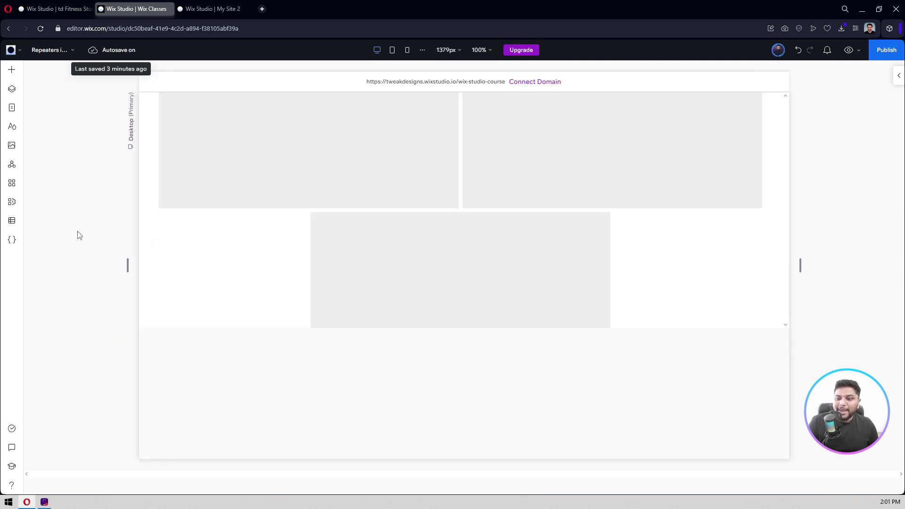
click(201, 296)
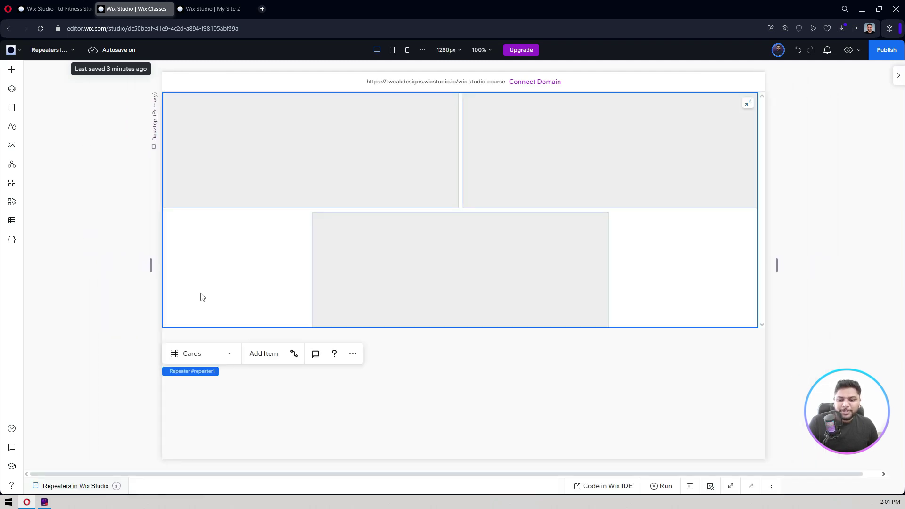
Step: Turn off the maximum width on the section holding the repeater and check the layout on a wider canvas
click(172, 371)
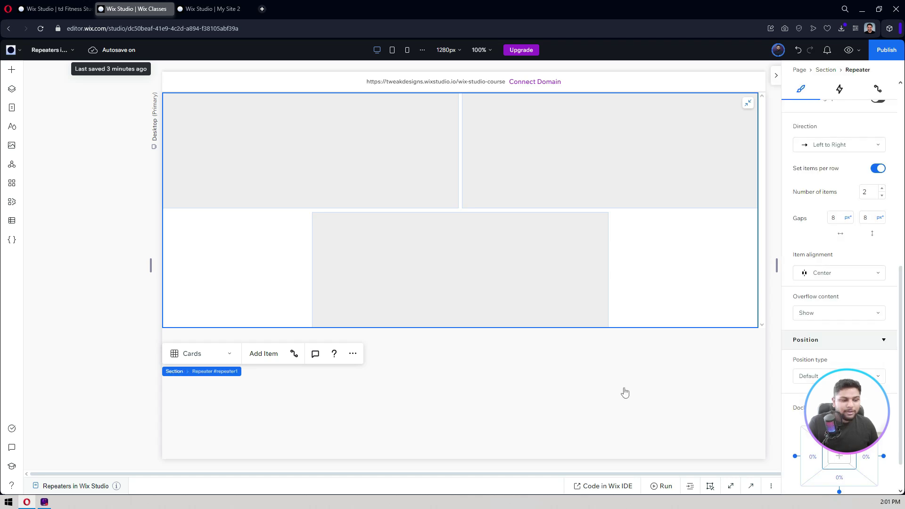
click(766, 227)
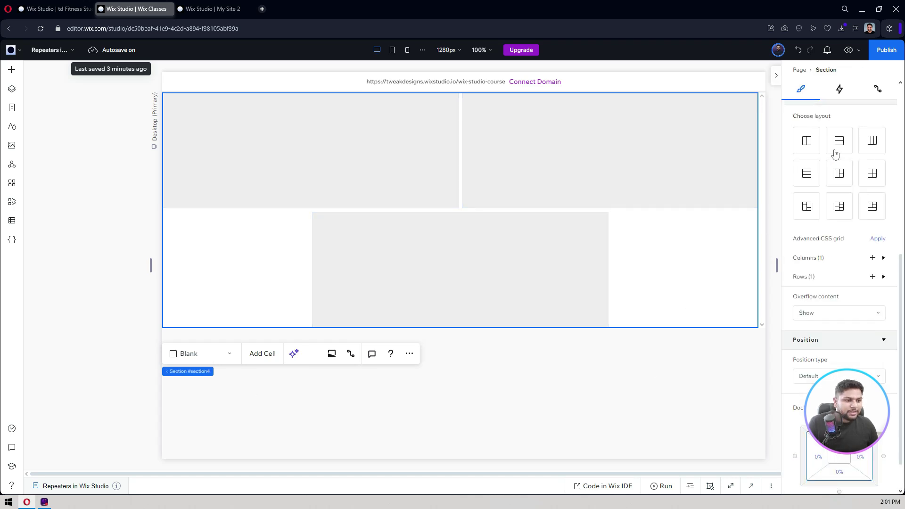
scroll(835, 154, up, 7)
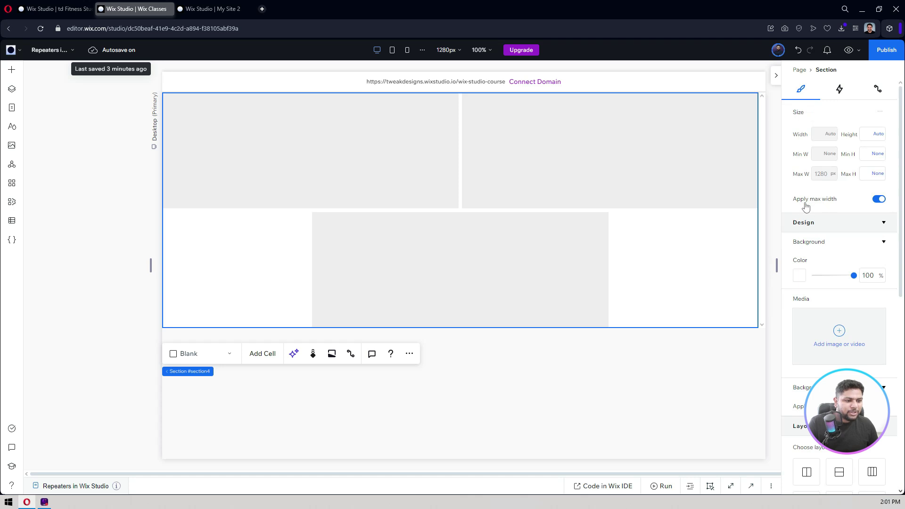
click(879, 199)
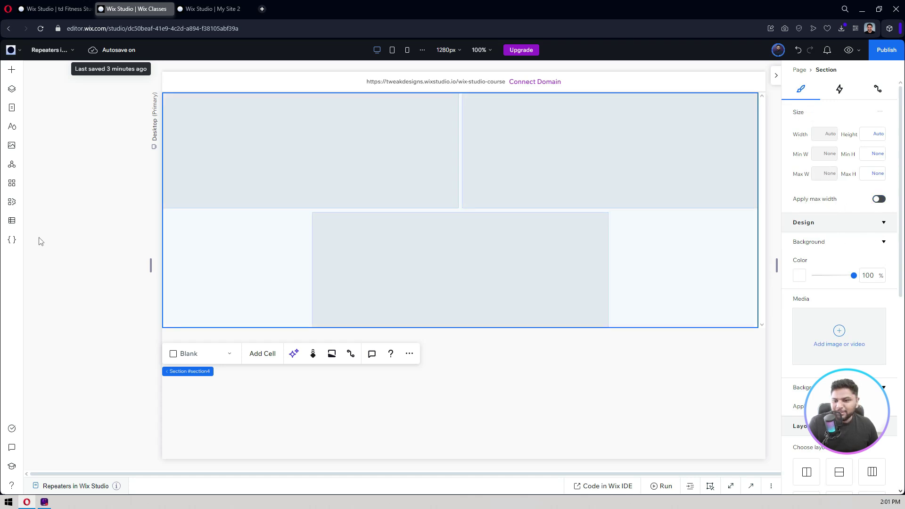
drag(150, 265, 53, 226)
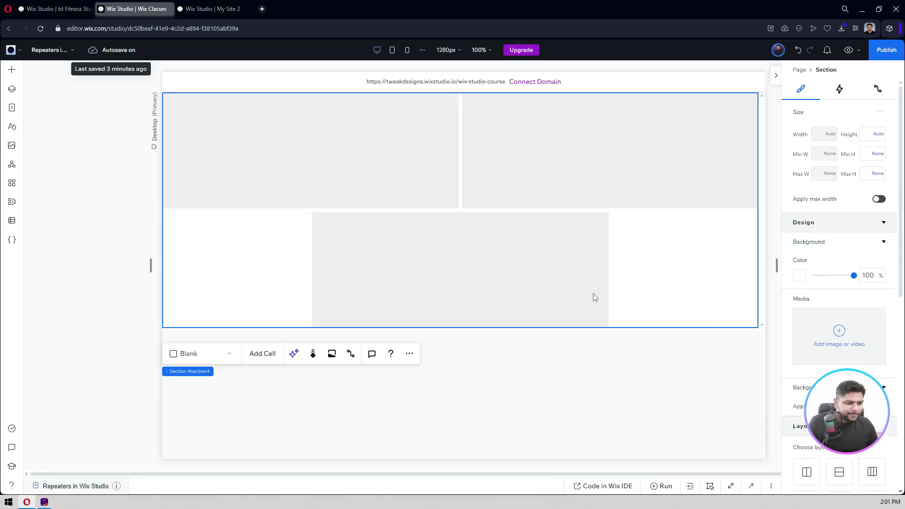
Step: Change the units of the repeater's horizontal and vertical gaps to pixels (px)
scroll(838, 235, down, 8)
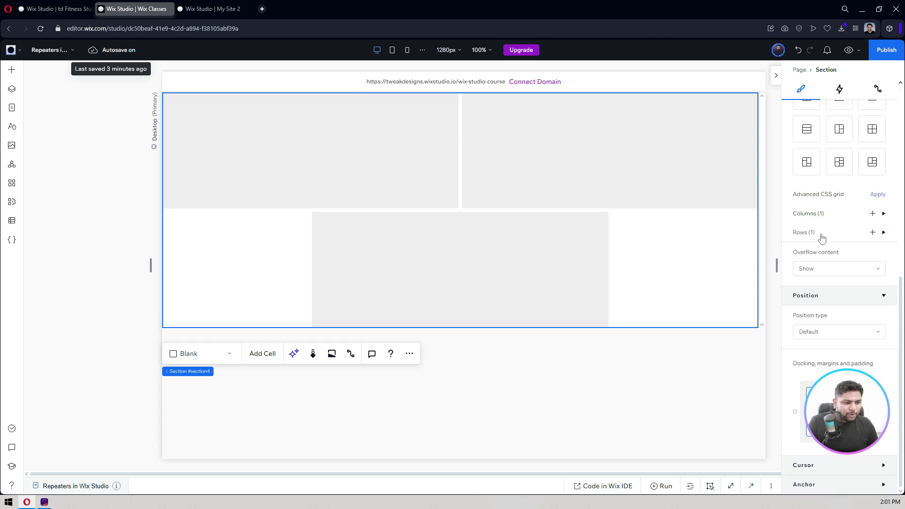
click(669, 267)
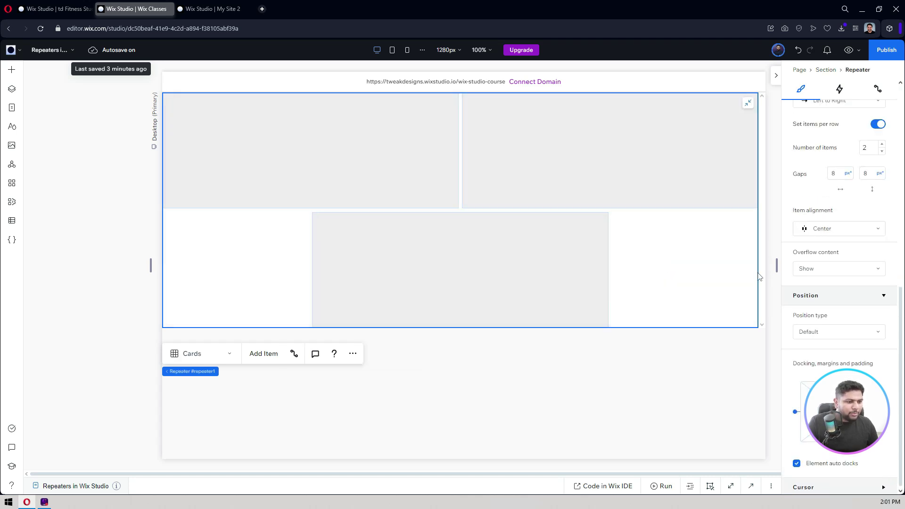
click(848, 174)
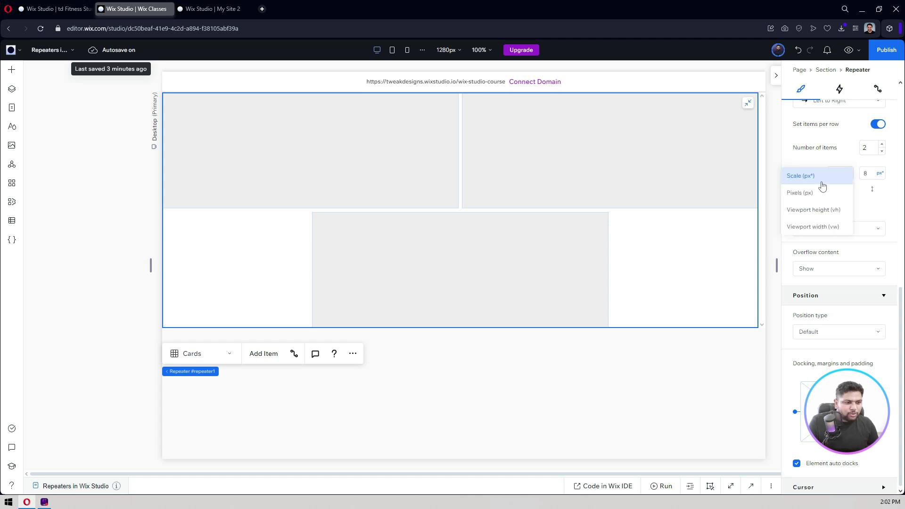
click(812, 191)
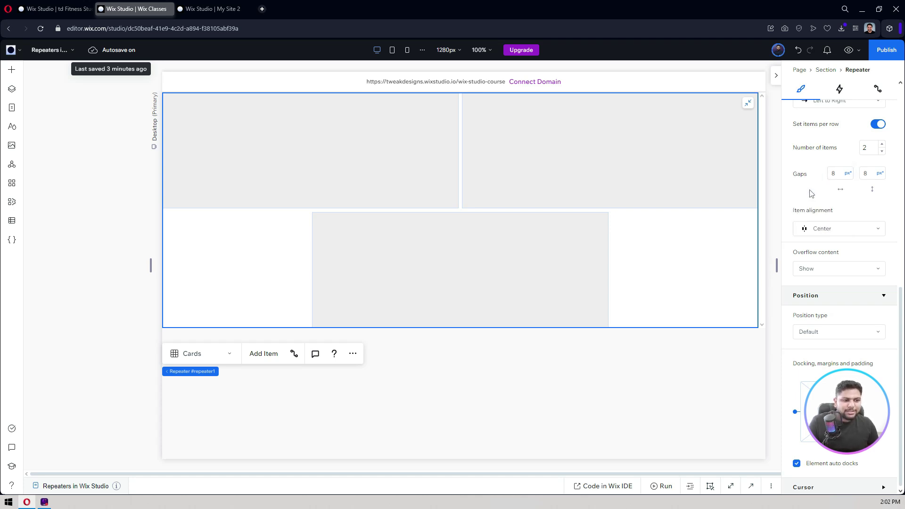
click(880, 174)
click(838, 195)
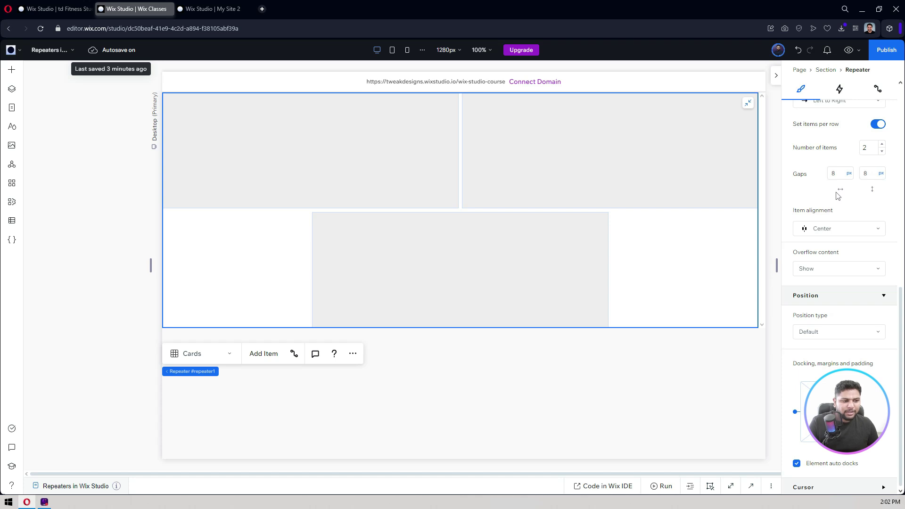
Step: Set both the horizontal and vertical gaps of the repeater to 40 px
click(833, 174)
text(10)
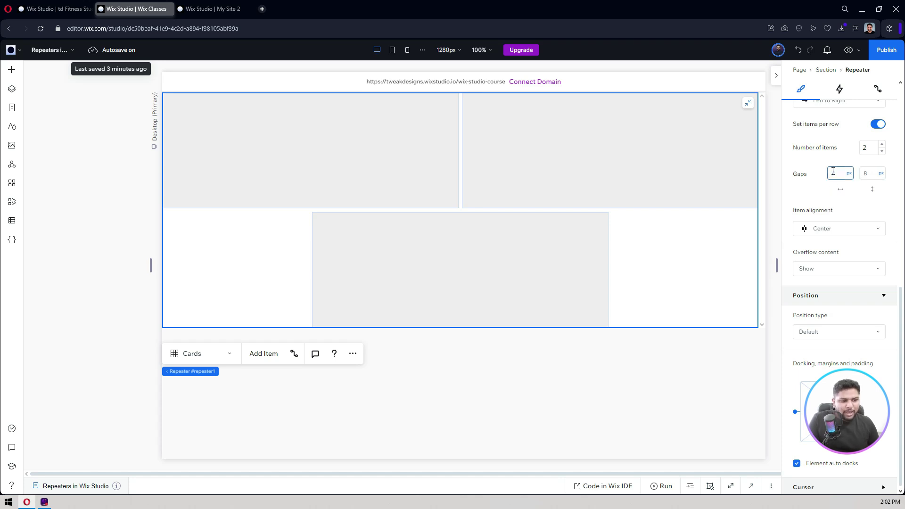
click(870, 173)
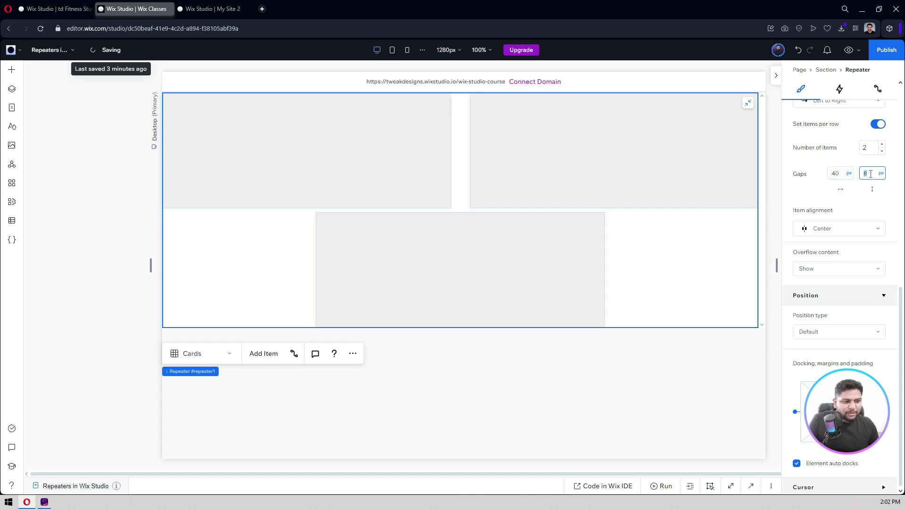
text(40)
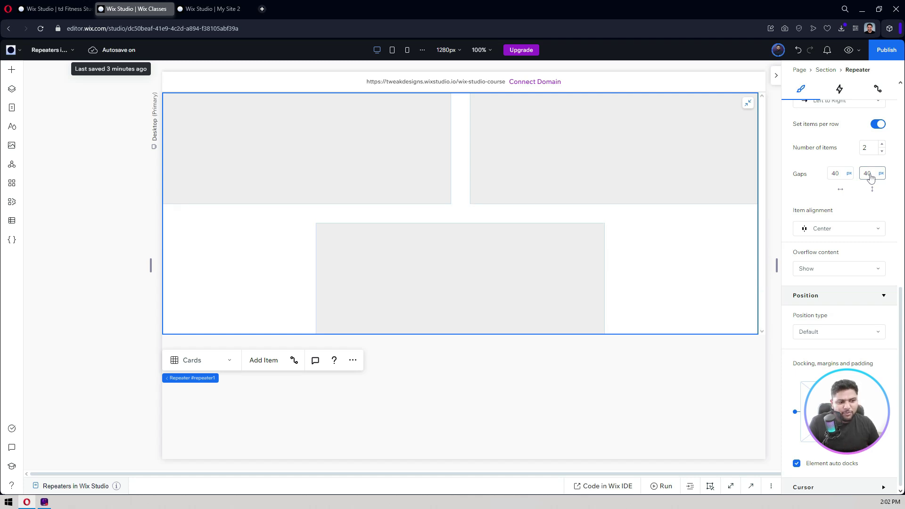
Step: Try the Start, End, Space Between and Space Around item alignments on the repeater
scroll(845, 231, up, 1)
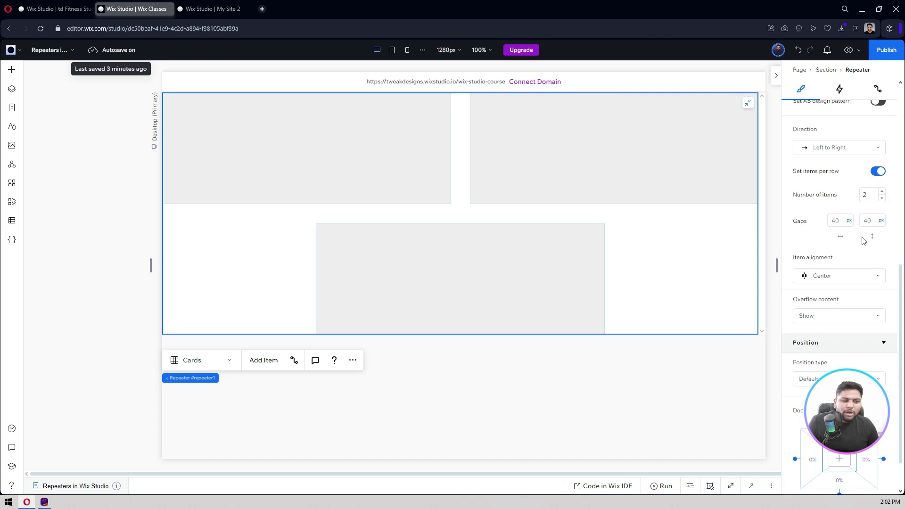
scroll(856, 232, down, 1)
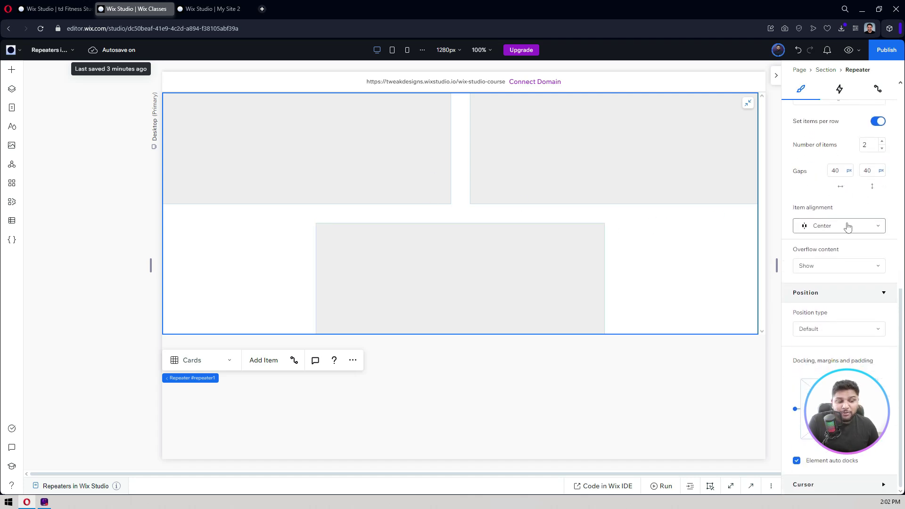
click(848, 226)
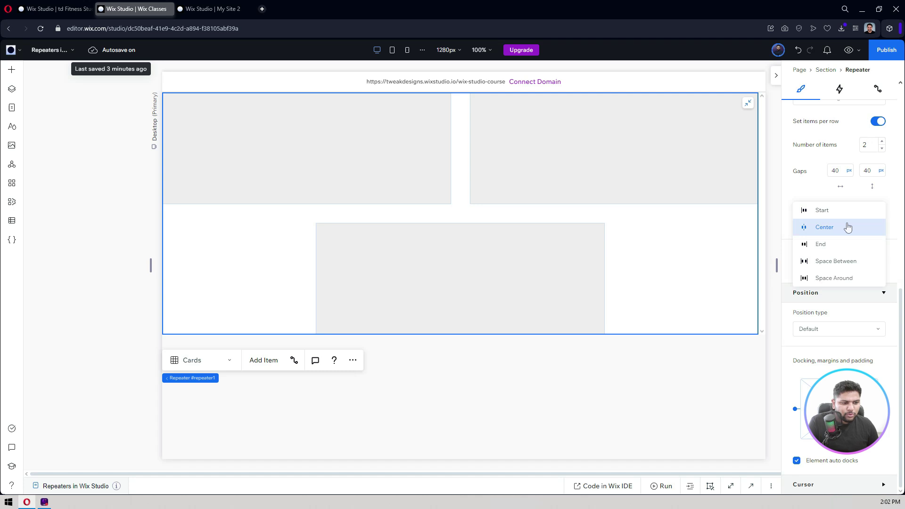
click(825, 211)
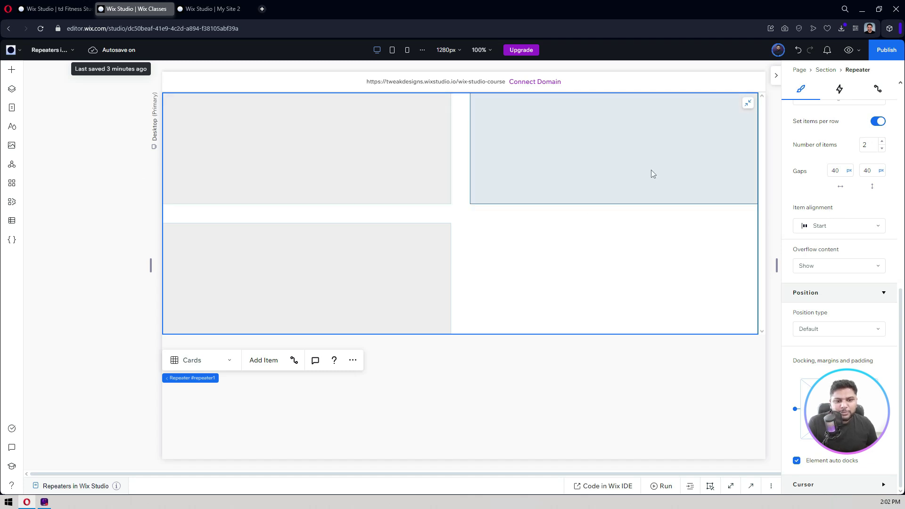
click(830, 226)
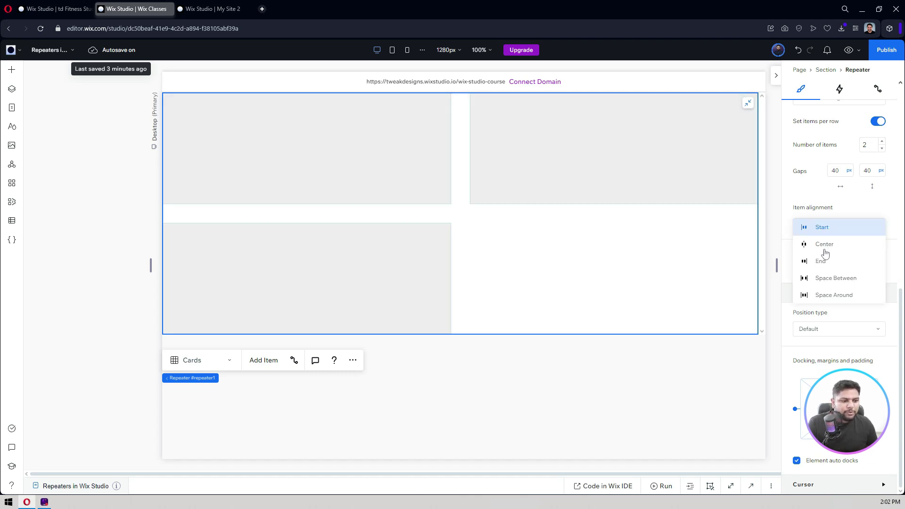
click(821, 261)
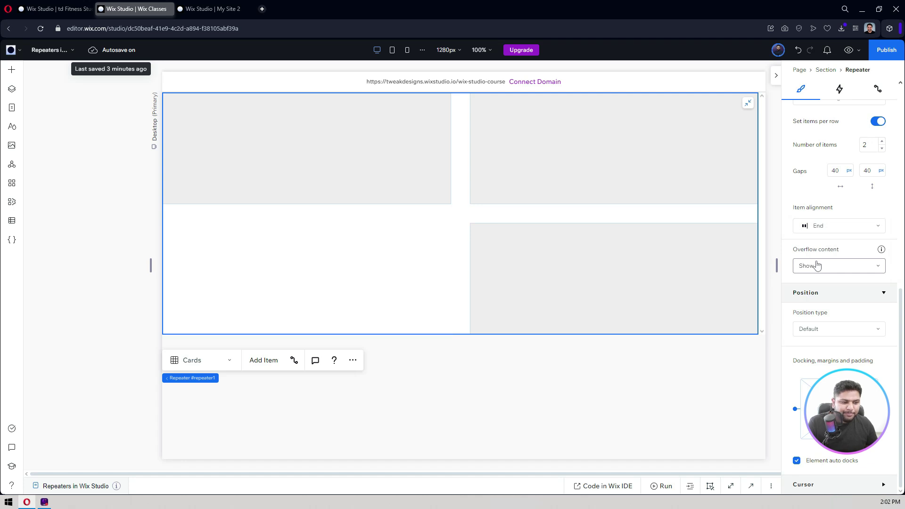
click(812, 226)
click(831, 245)
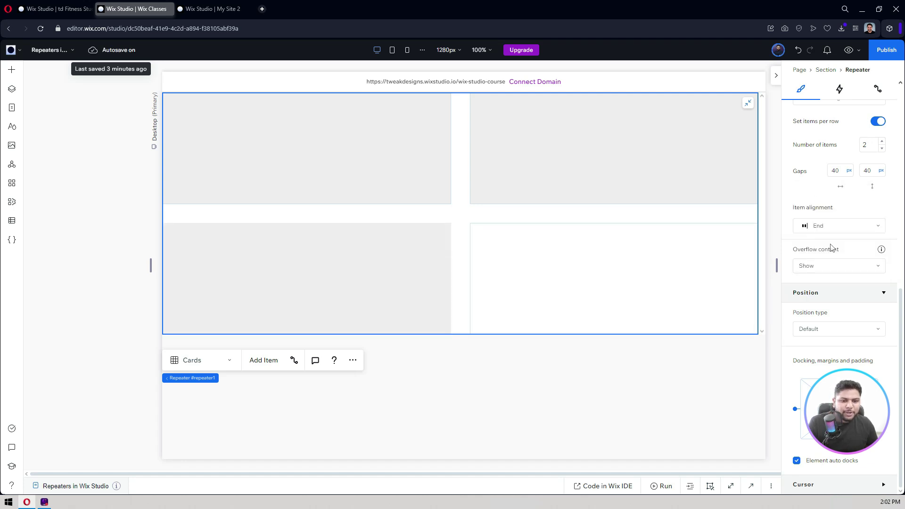
click(829, 230)
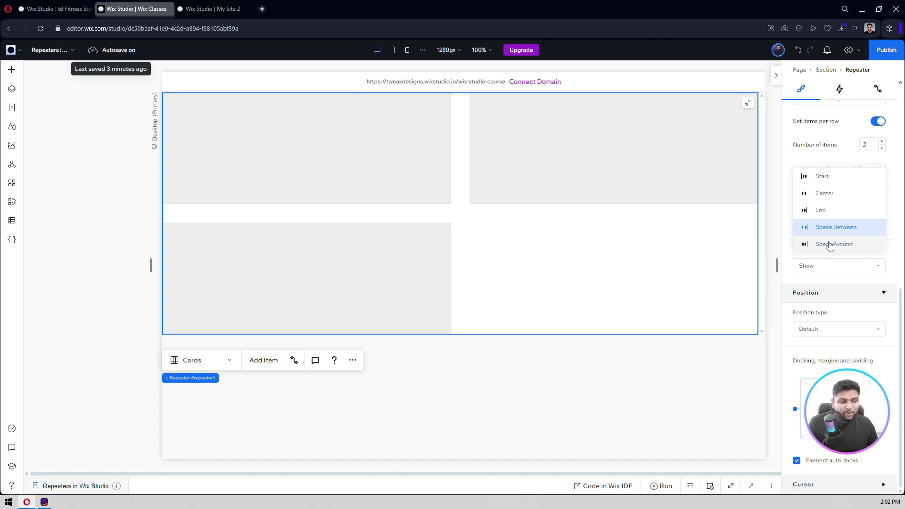
click(829, 245)
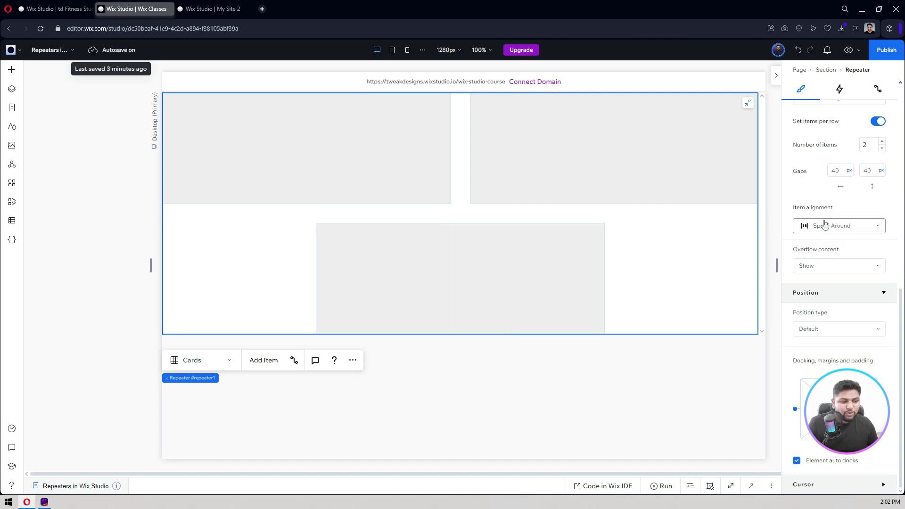
Step: Set the repeater's item alignment to Start
click(830, 229)
click(831, 160)
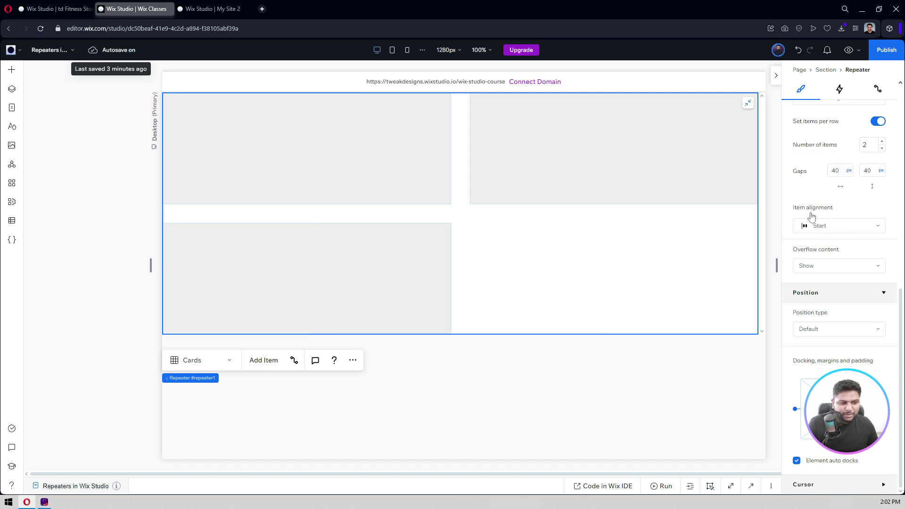
click(819, 226)
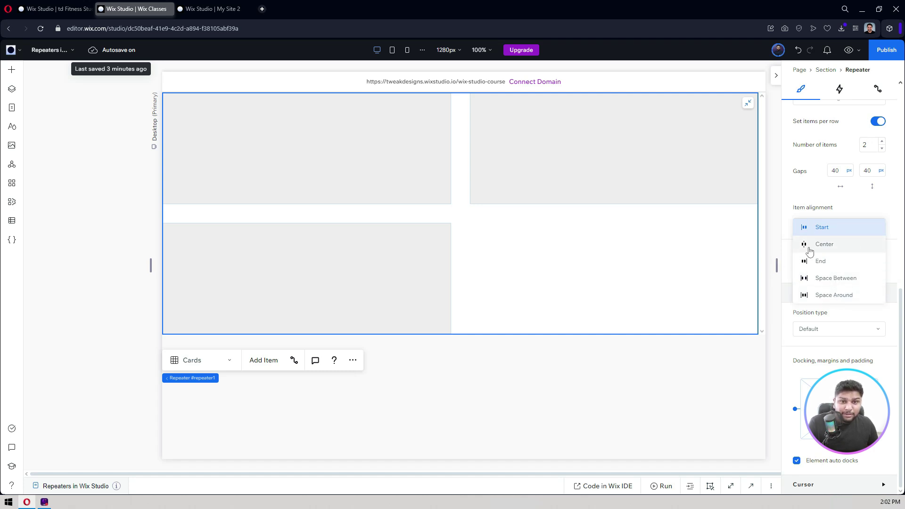
click(809, 214)
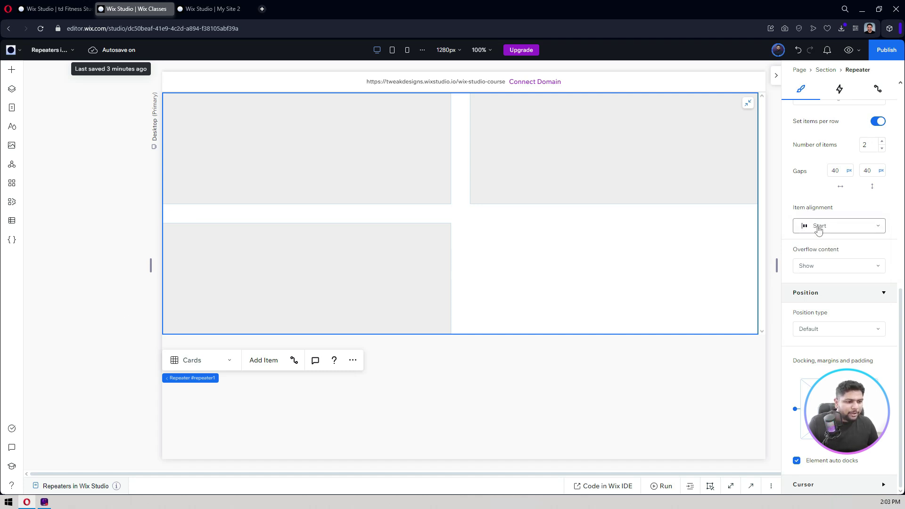
Step: Add a Title text element inside the first repeater item, near its upper-left corner
scroll(820, 275, up, 2)
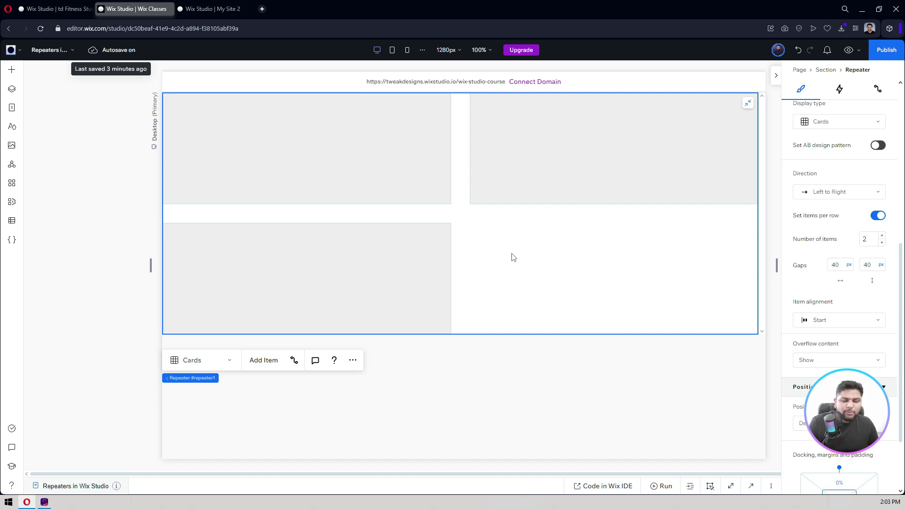
click(259, 158)
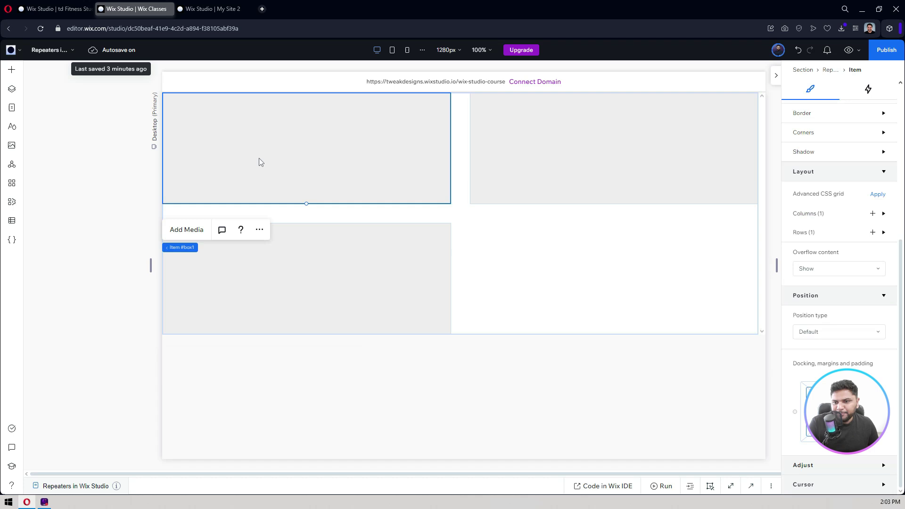
click(10, 71)
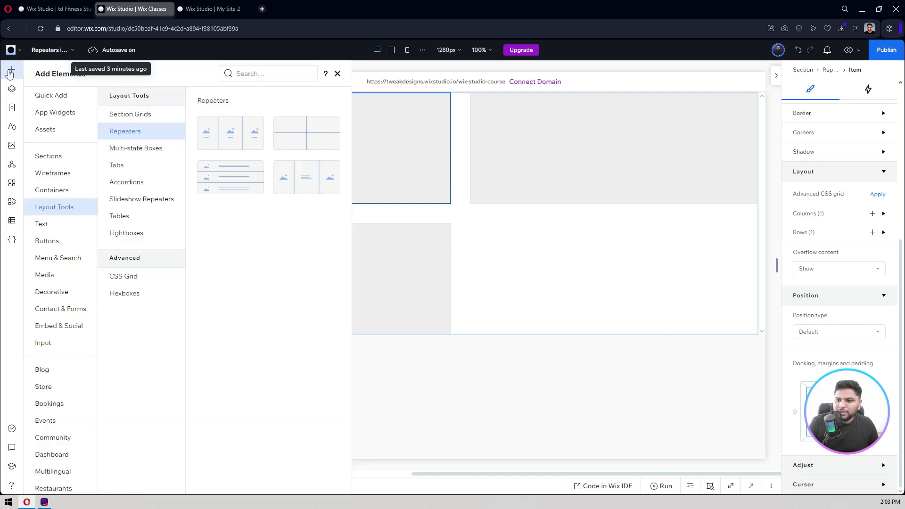
click(42, 95)
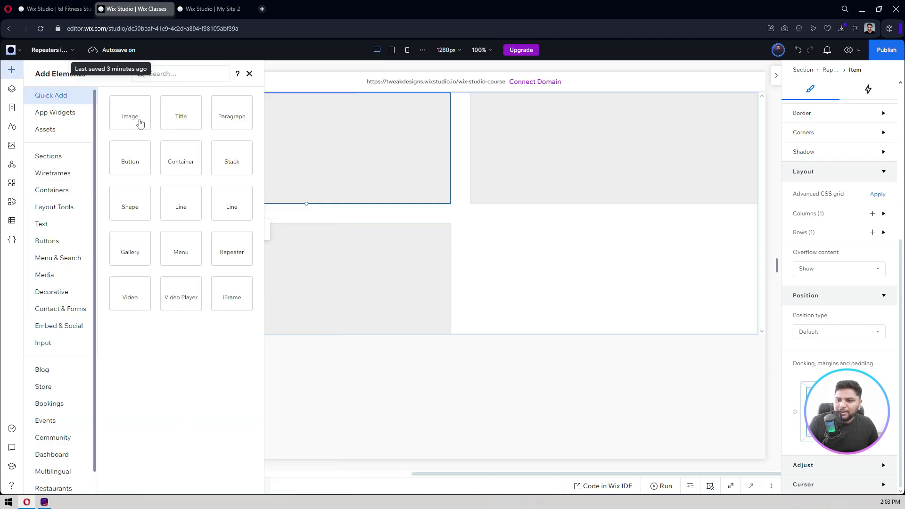
drag(181, 118, 236, 132)
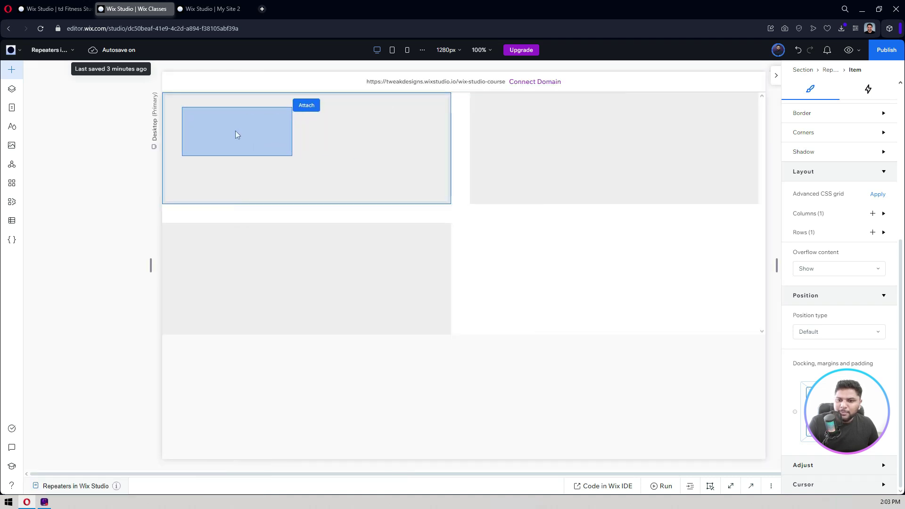
drag(235, 132, 235, 132)
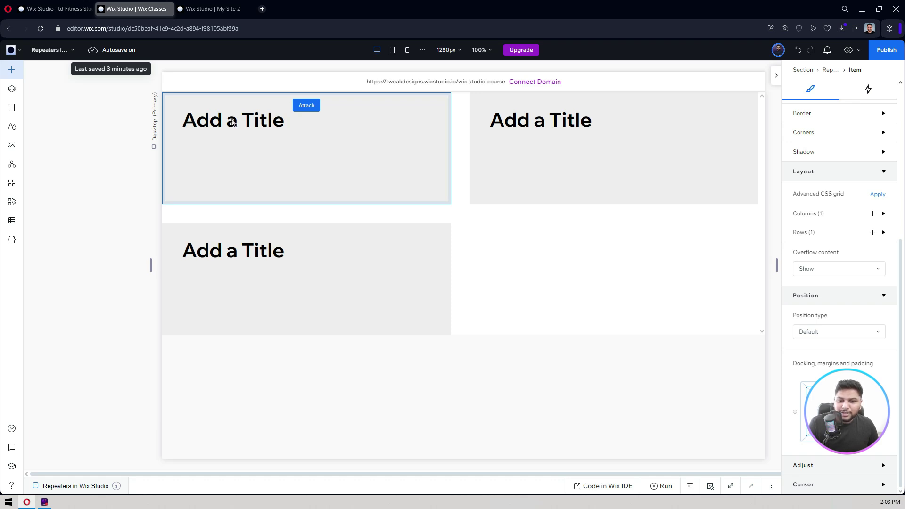
Step: Change the title text in the first repeater item to "Heading 1"
click(232, 123)
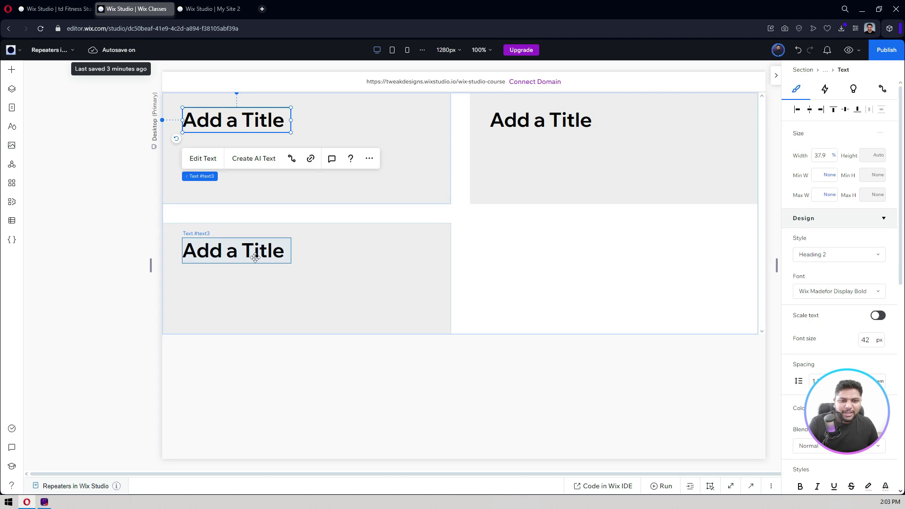
click(199, 163)
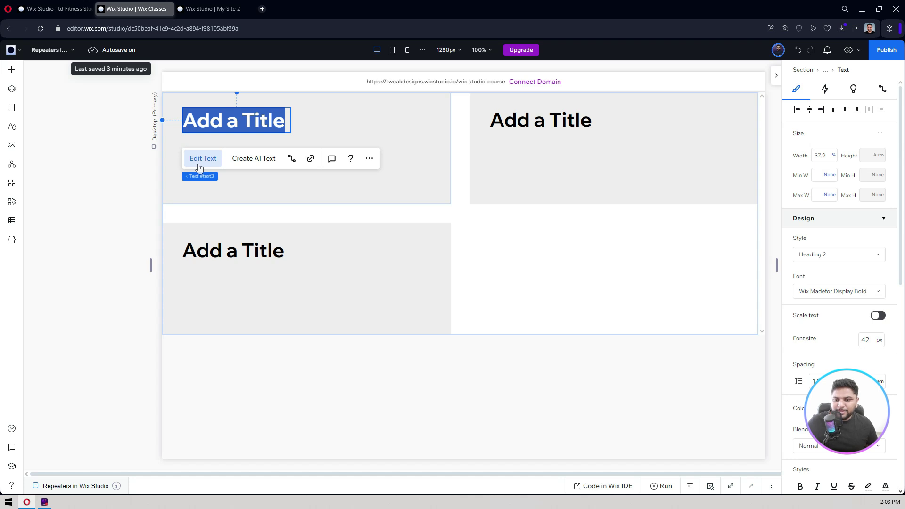
text(Heading 1)
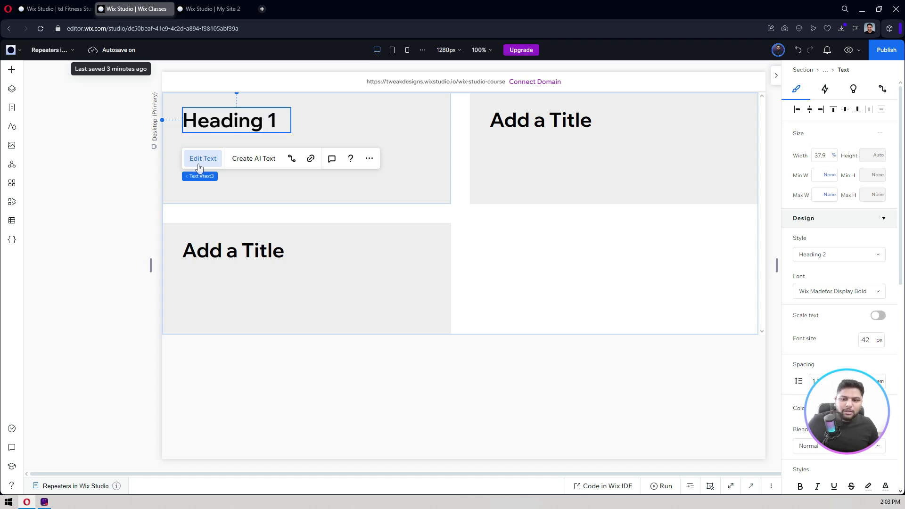
double_click(538, 118)
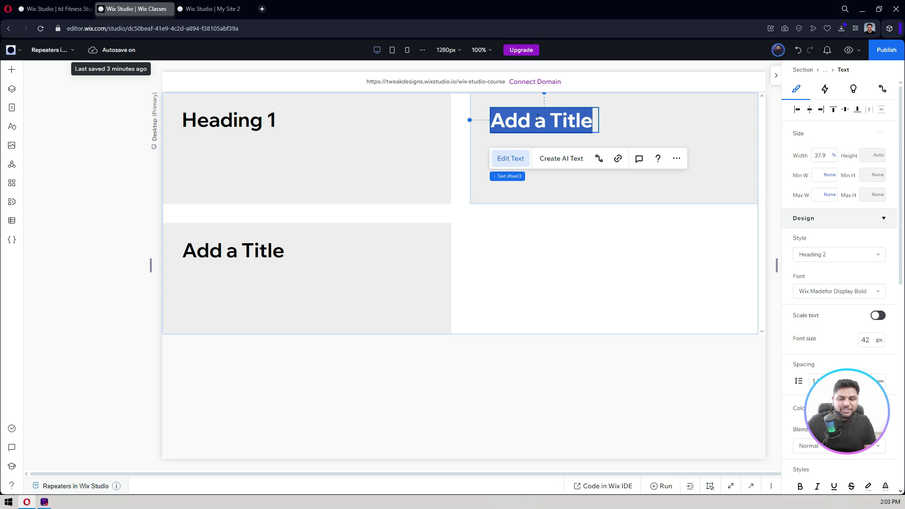
Step: Set the background fill of the repeater items to the theme colour Color 9 (#FFE9DF)
click(337, 165)
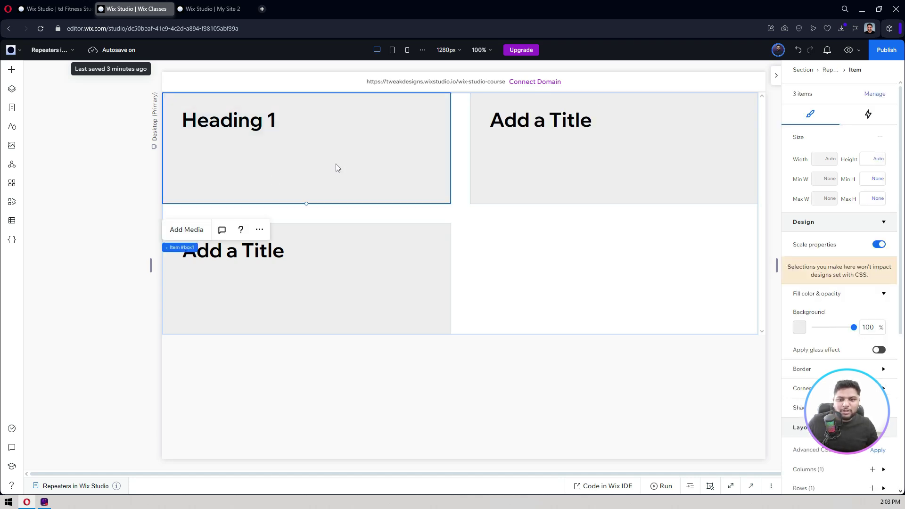
click(800, 328)
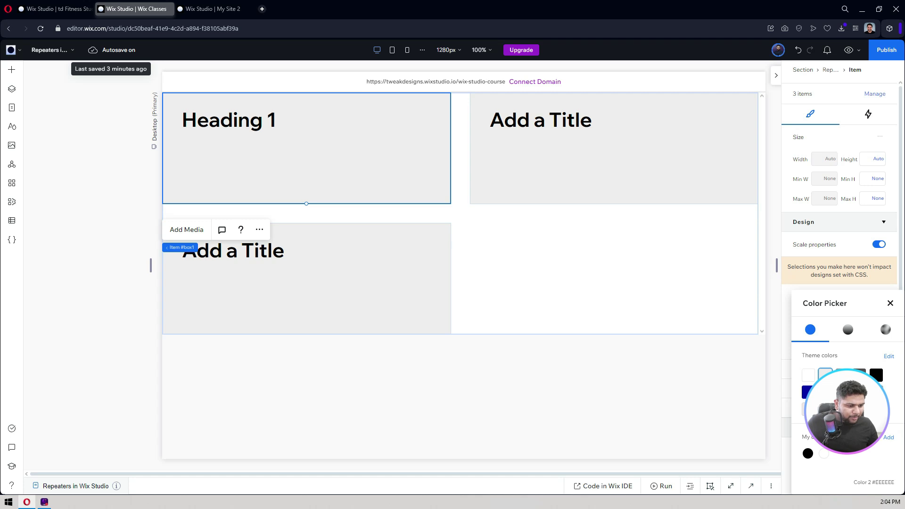
click(859, 392)
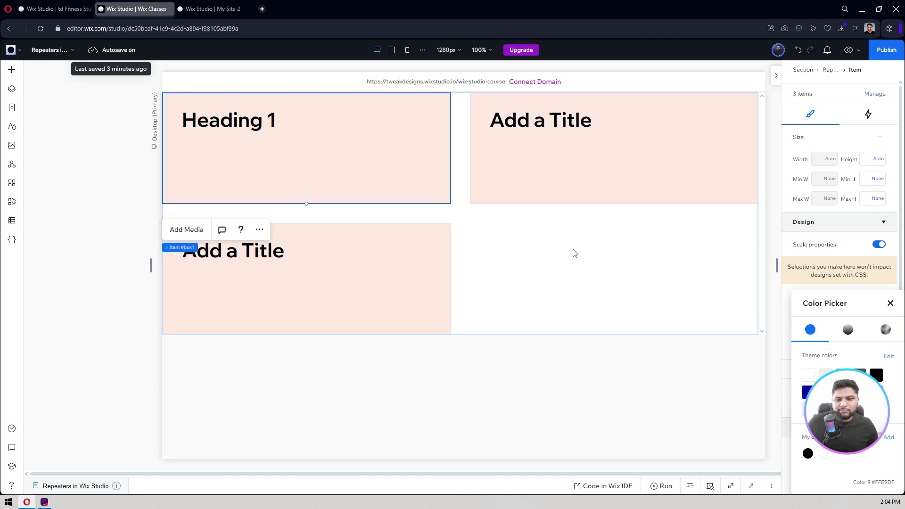
key(Escape)
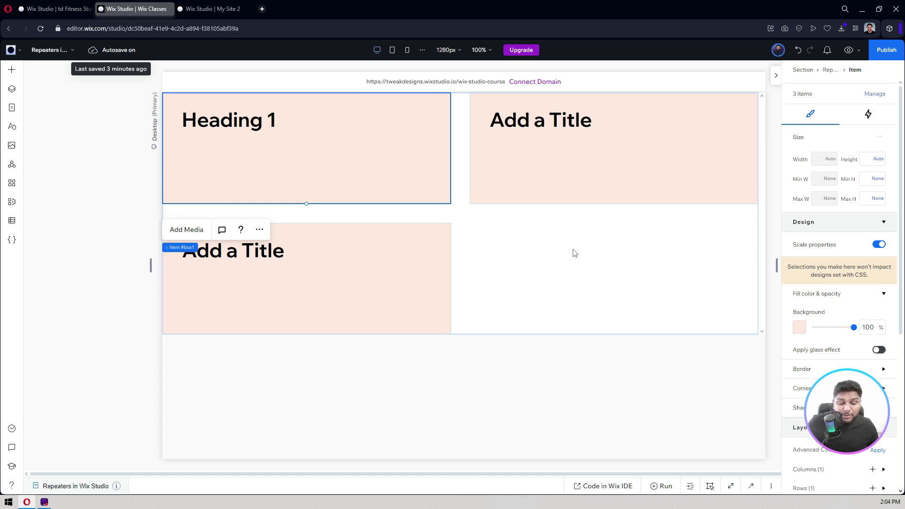
Step: Select the whole repeater, show the page's layers and turn off the display of element IDs
click(536, 267)
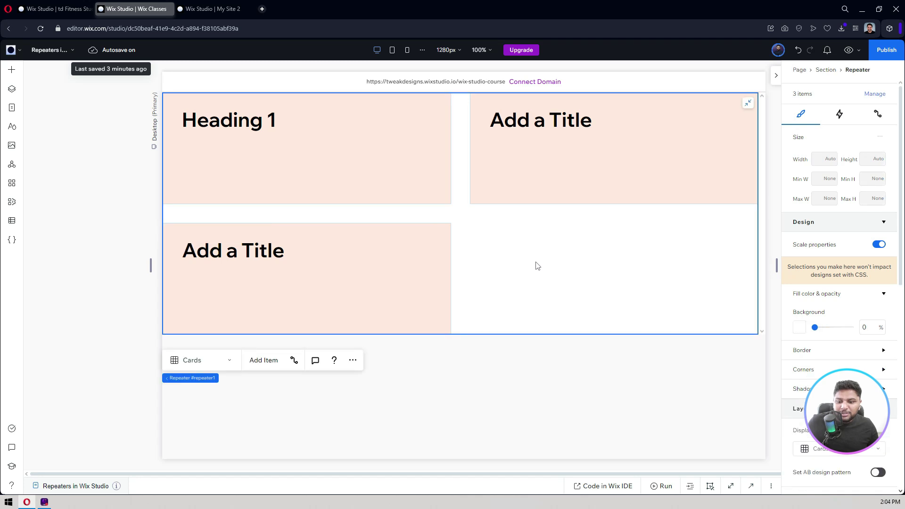
click(12, 89)
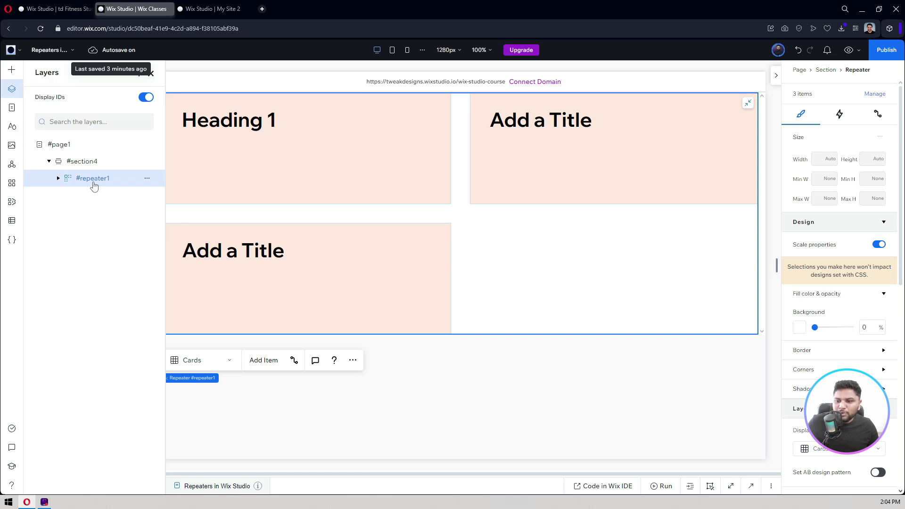
click(146, 98)
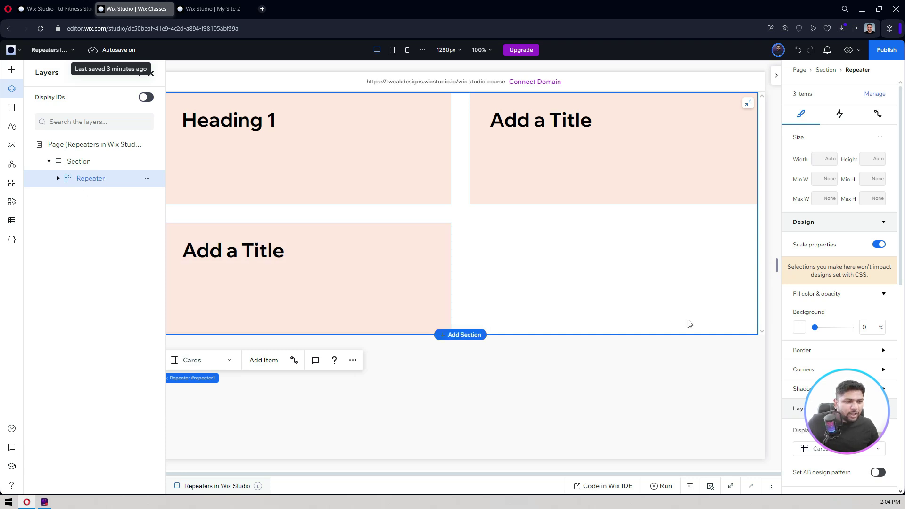
Step: Review the repeater's list of items, and open its CMS connections
click(870, 96)
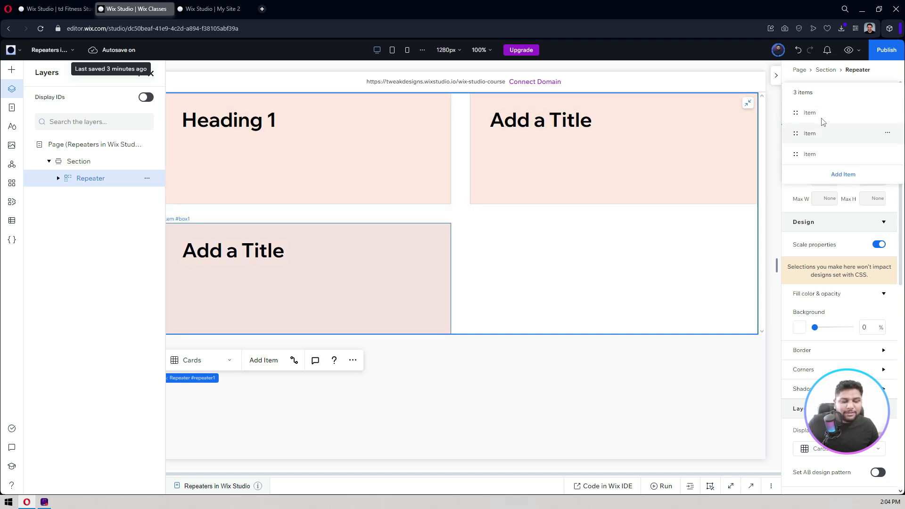
click(884, 77)
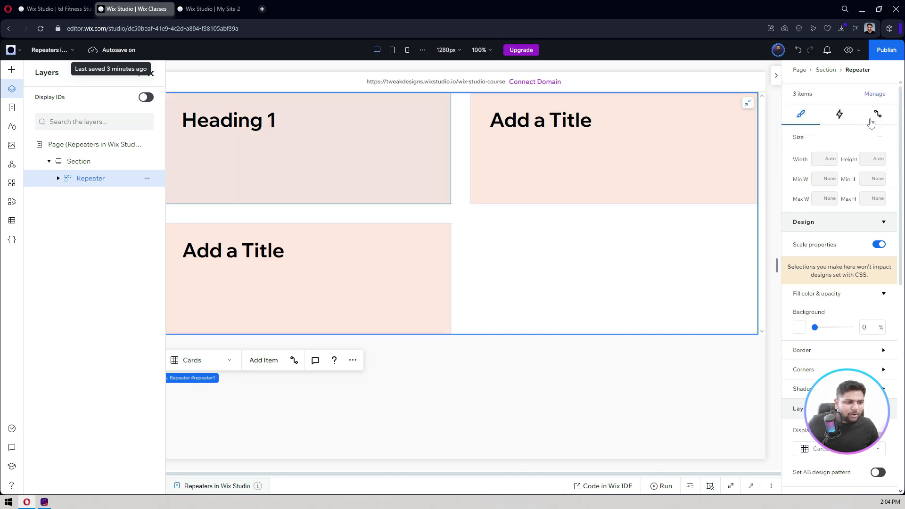
click(879, 119)
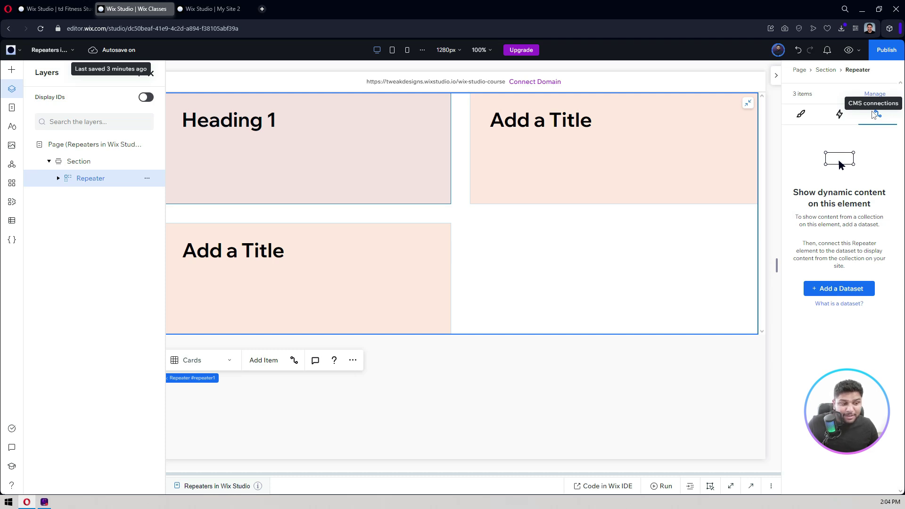
Step: Add a dataset for the repeater from the Work collection, keeping the name Work dataset
click(837, 290)
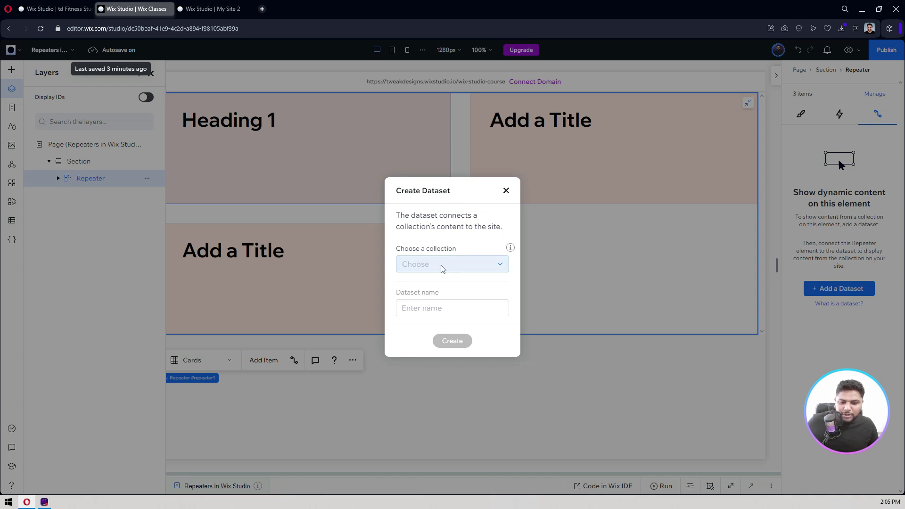
click(485, 273)
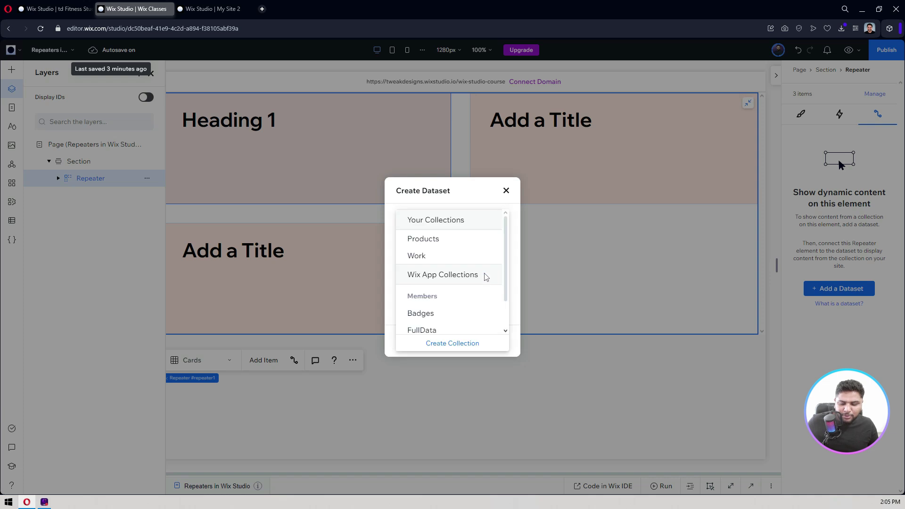
click(418, 257)
click(419, 313)
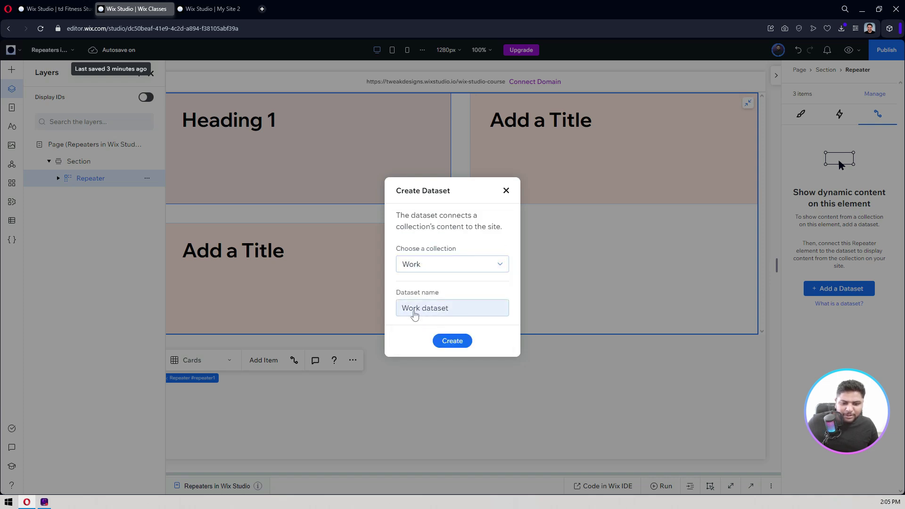
triple_click(431, 307)
click(460, 295)
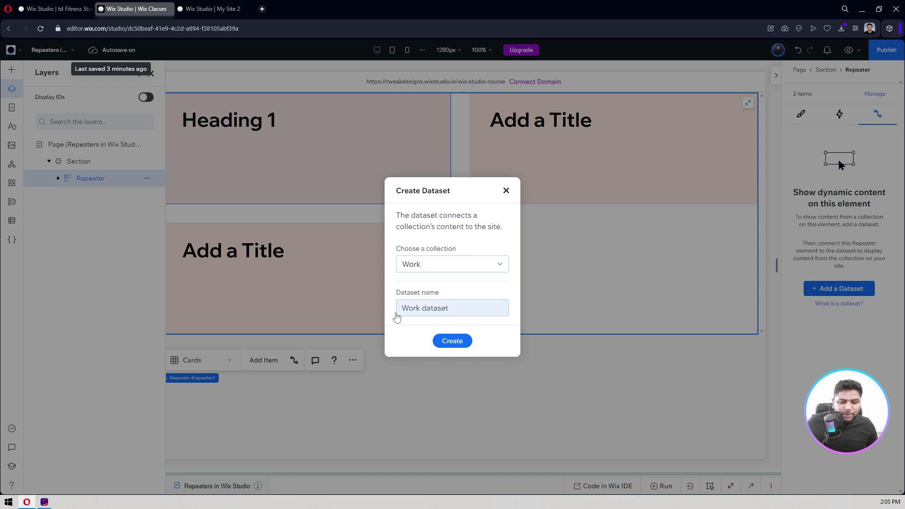
click(441, 343)
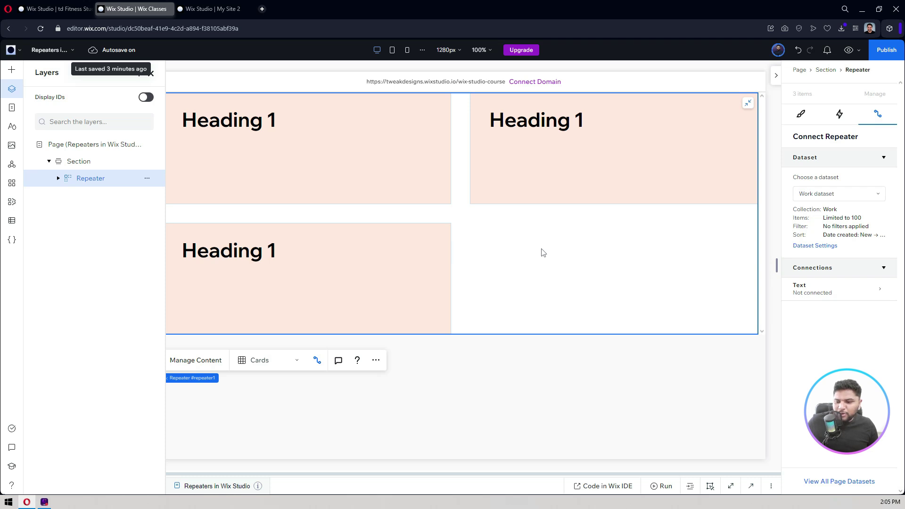
Step: Look up the site's own CMS collections, and close the overview
click(11, 225)
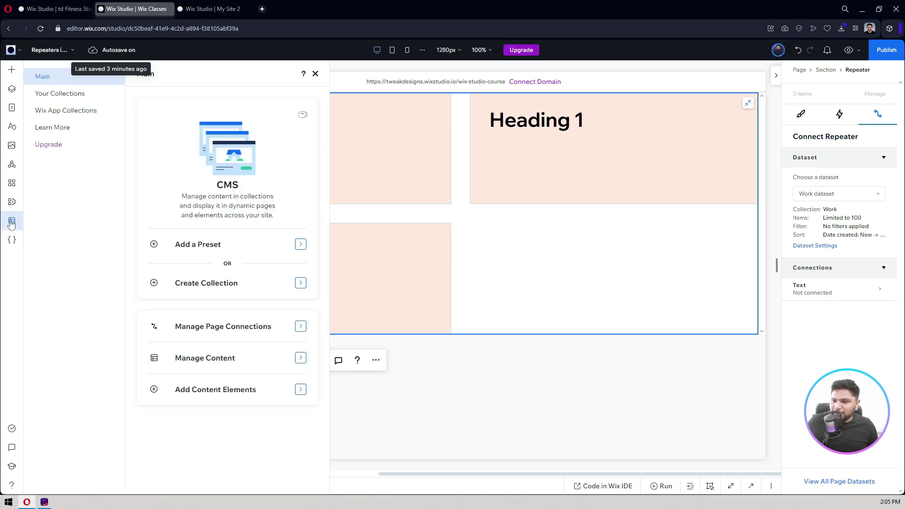
click(58, 95)
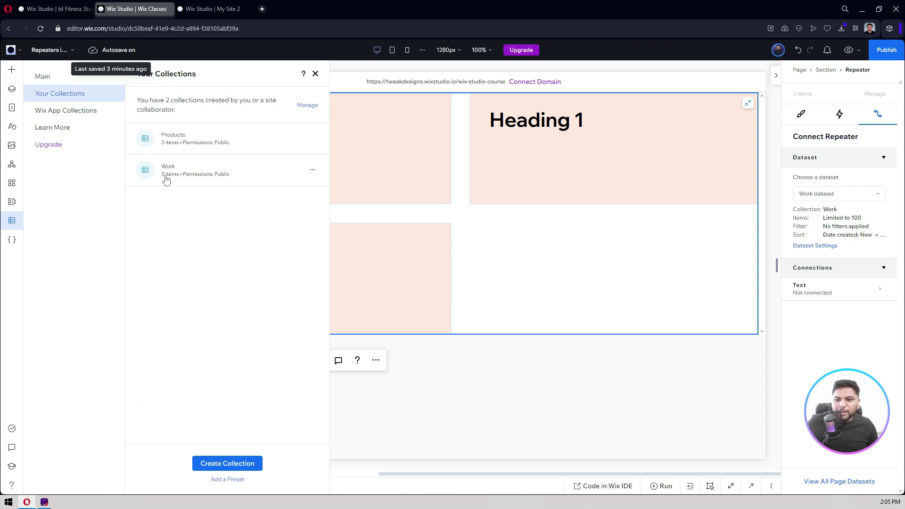
click(14, 225)
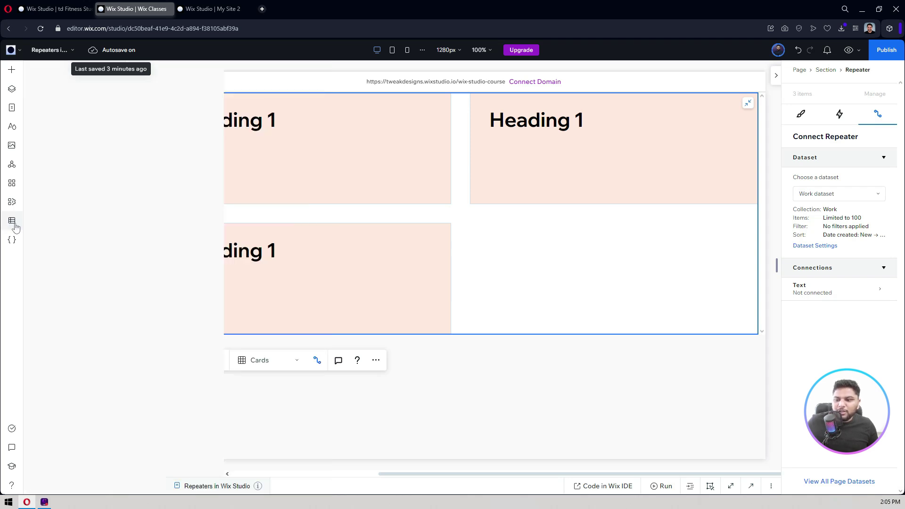
Step: Widen the title text box in the first repeater item and connect it to the dataset's Title (Text) field
click(250, 127)
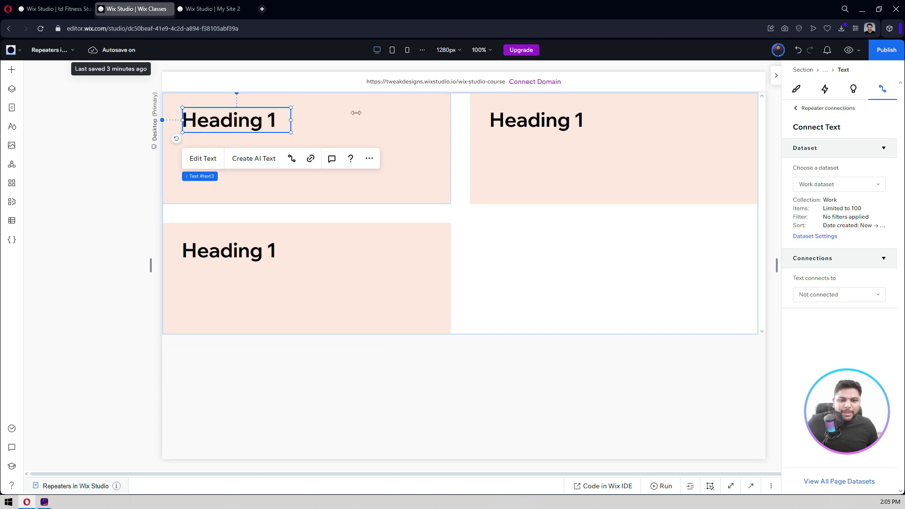
drag(357, 113, 421, 120)
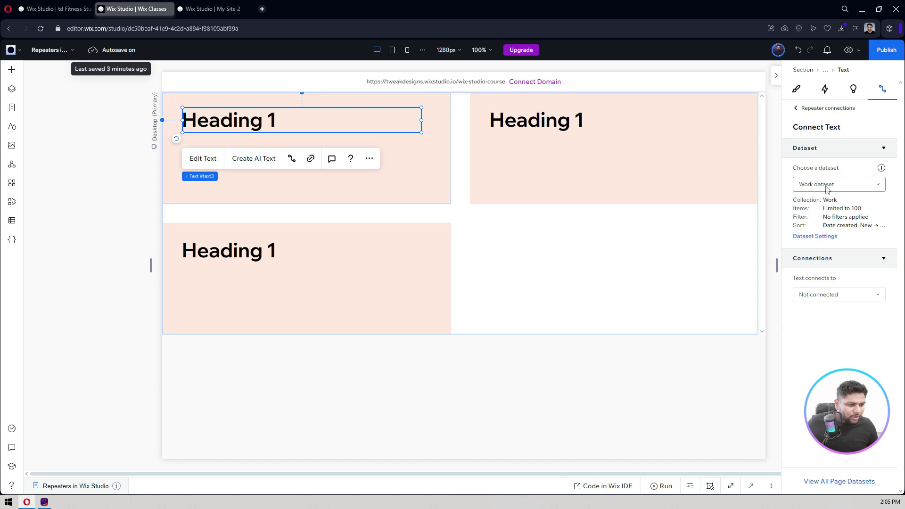
click(815, 295)
click(803, 330)
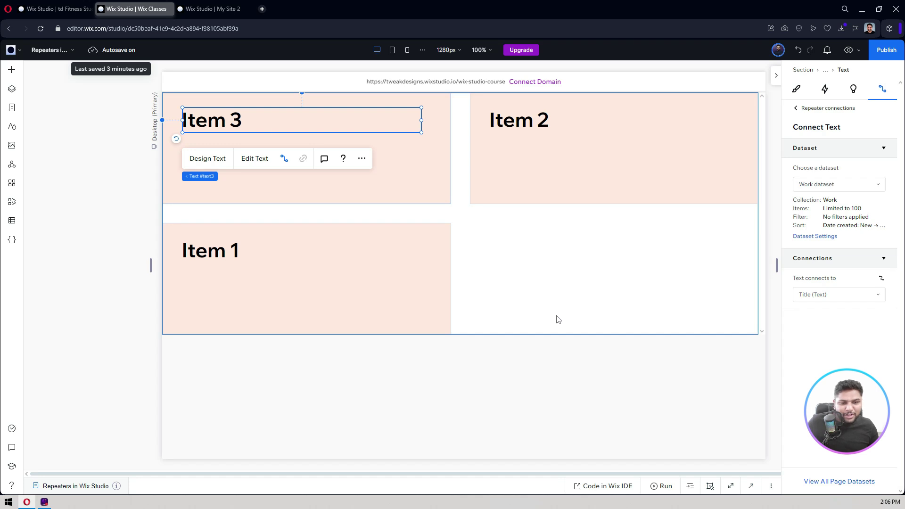
Step: Add a sort to the repeater's Work dataset by Created Date in Old → New order
click(603, 264)
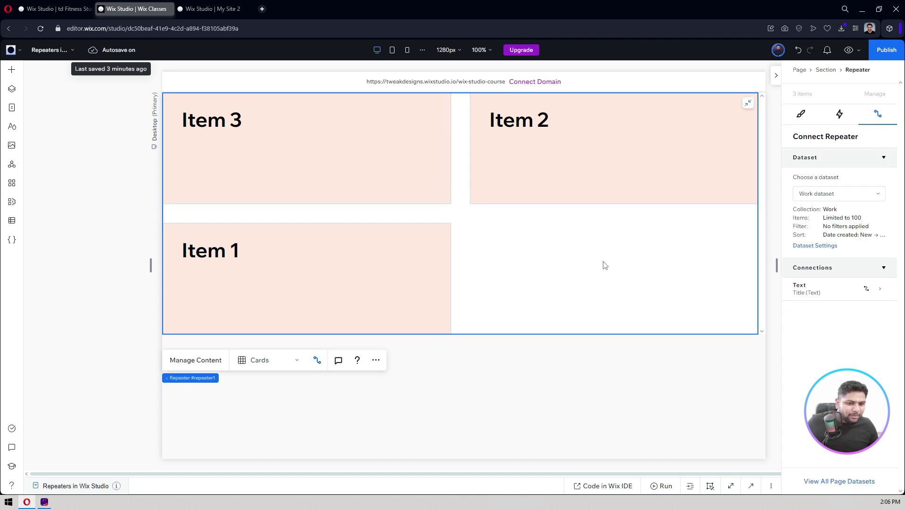
click(814, 246)
scroll(826, 287, down, 1)
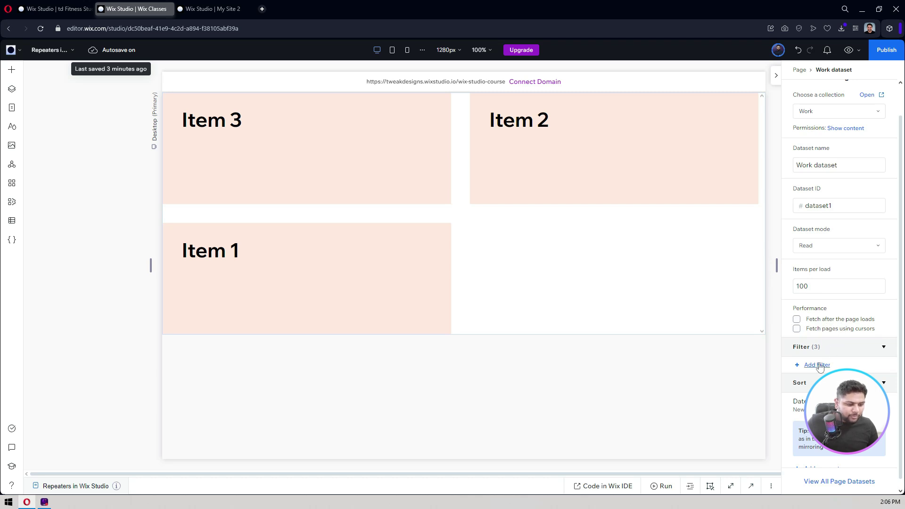
scroll(839, 377, down, 1)
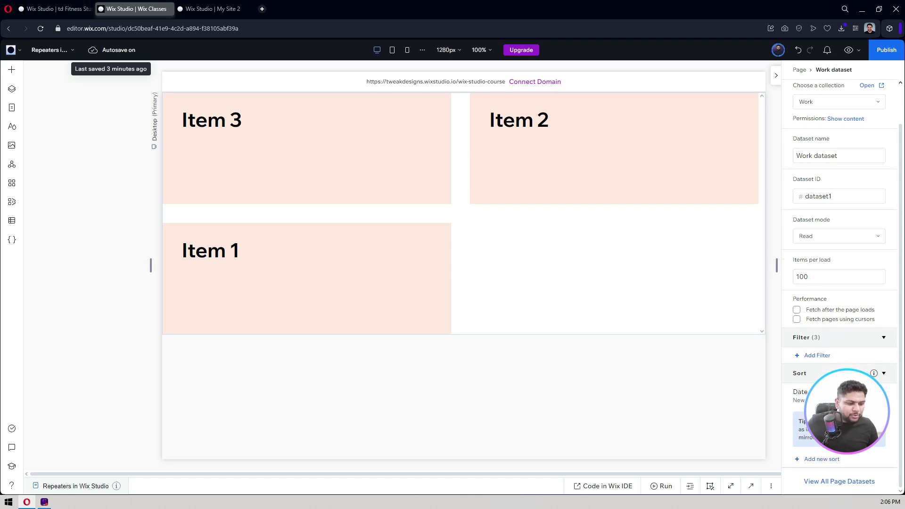
click(820, 459)
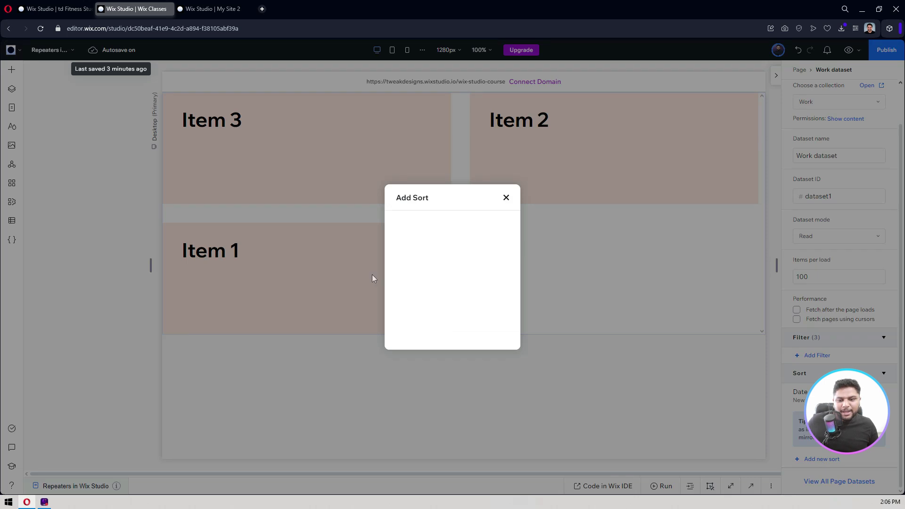
click(403, 273)
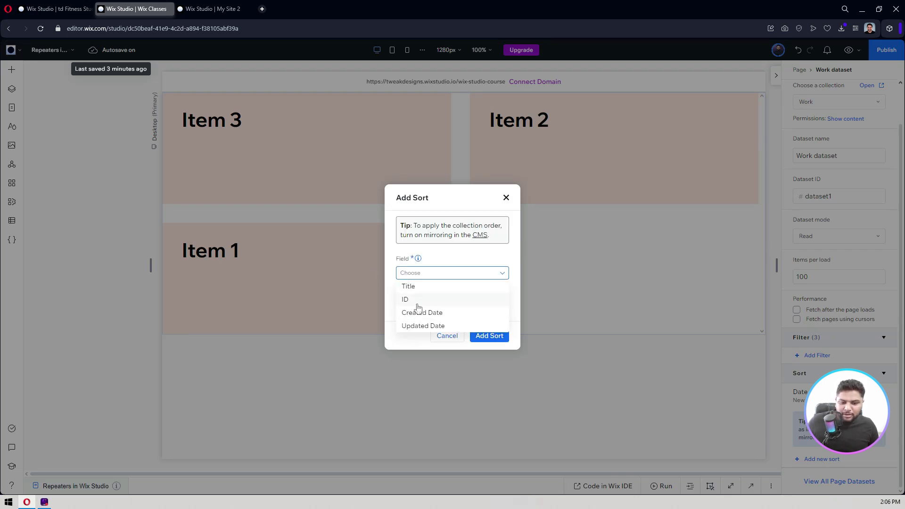
click(442, 313)
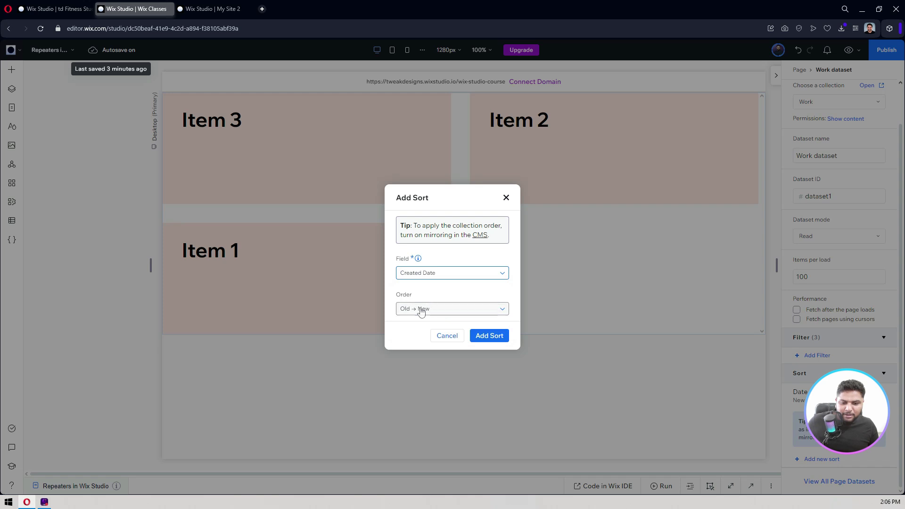
click(419, 310)
click(416, 323)
click(424, 310)
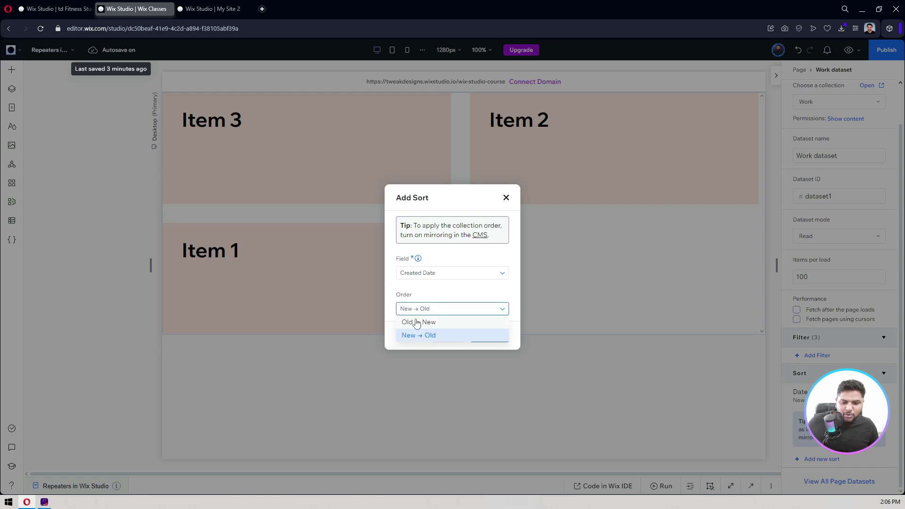
click(416, 323)
click(485, 336)
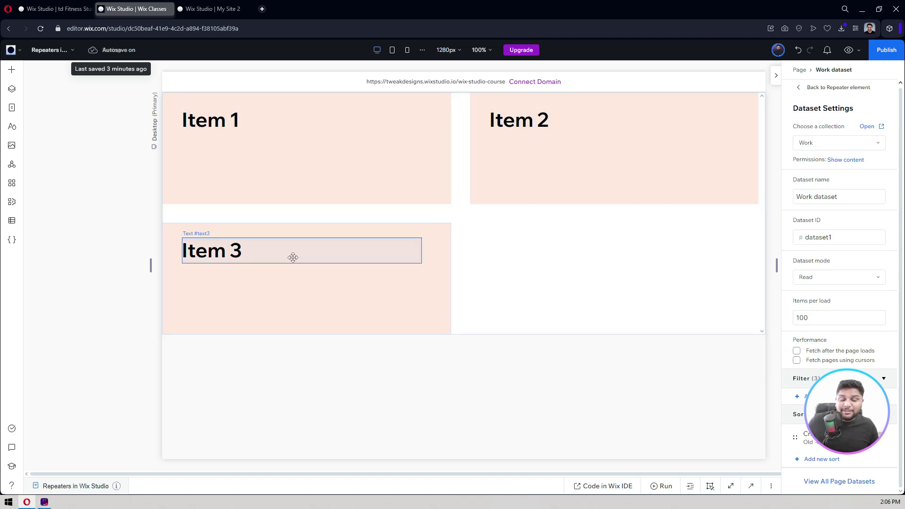
Step: On the tablet breakpoint, shrink the title text of the repeater items to about 166 × 31 px
click(542, 259)
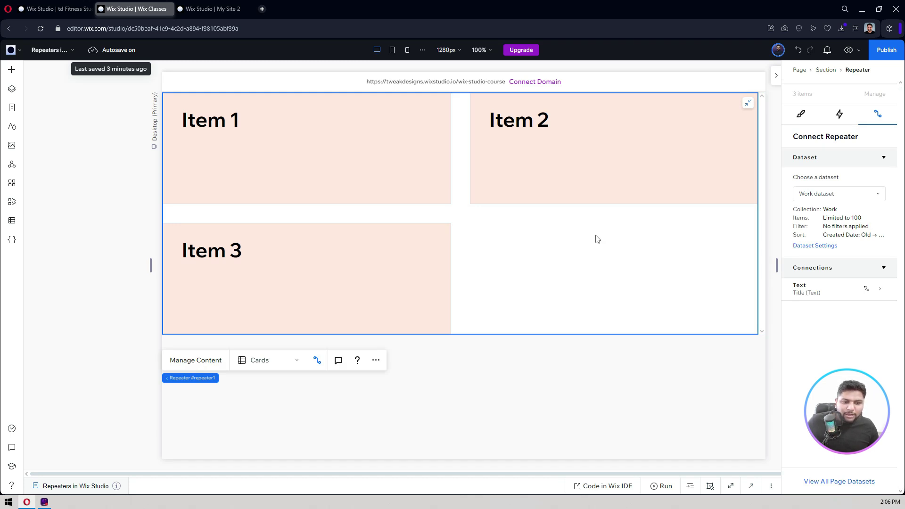
click(390, 51)
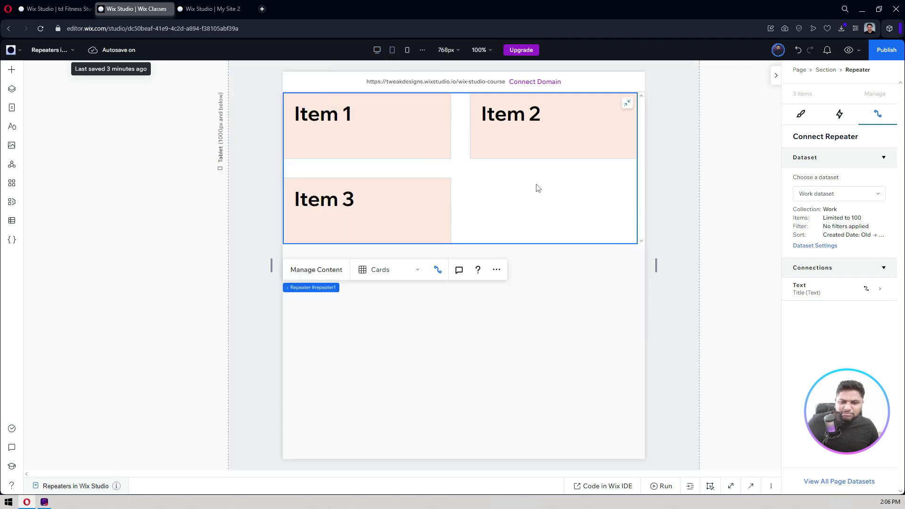
click(315, 113)
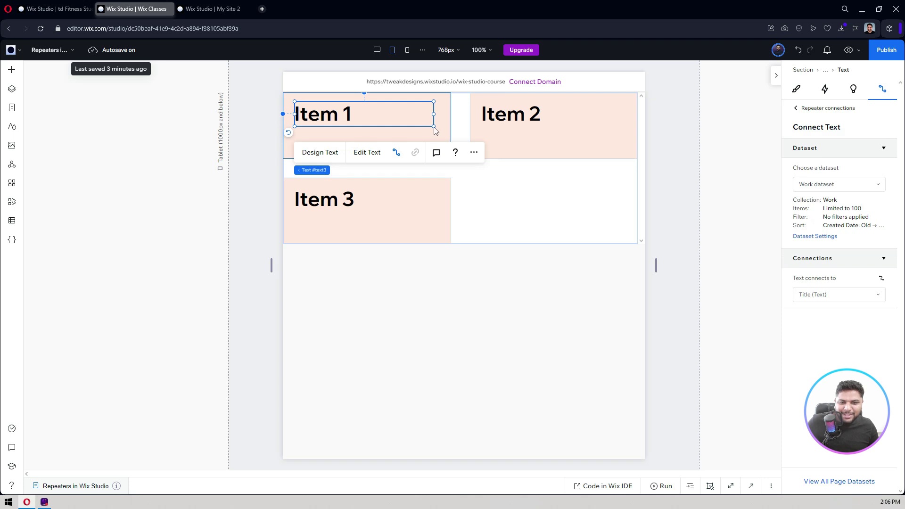
drag(434, 127, 369, 116)
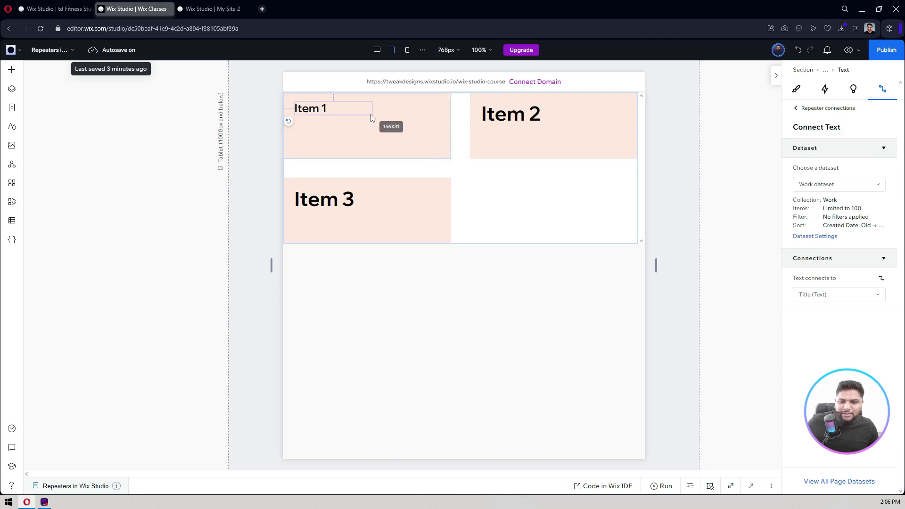
click(242, 144)
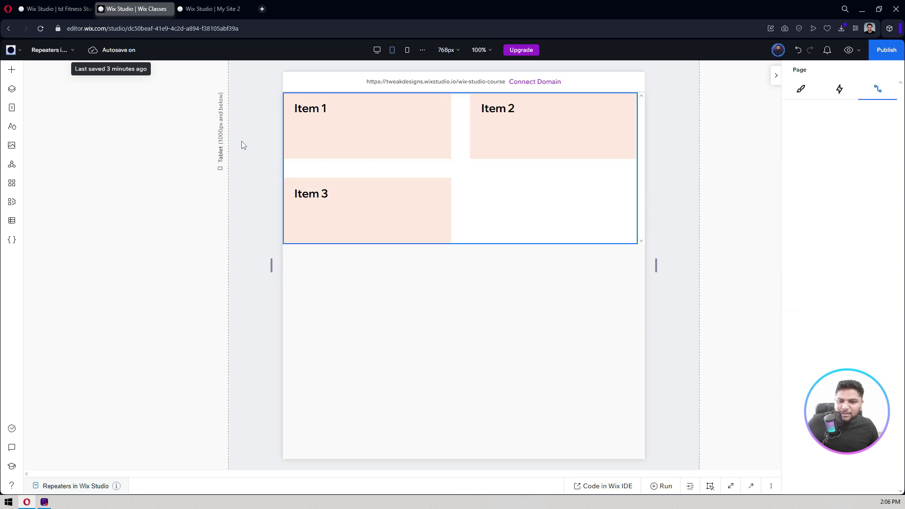
Step: On the mobile breakpoint, set the repeater's number of items per row to 1
click(407, 54)
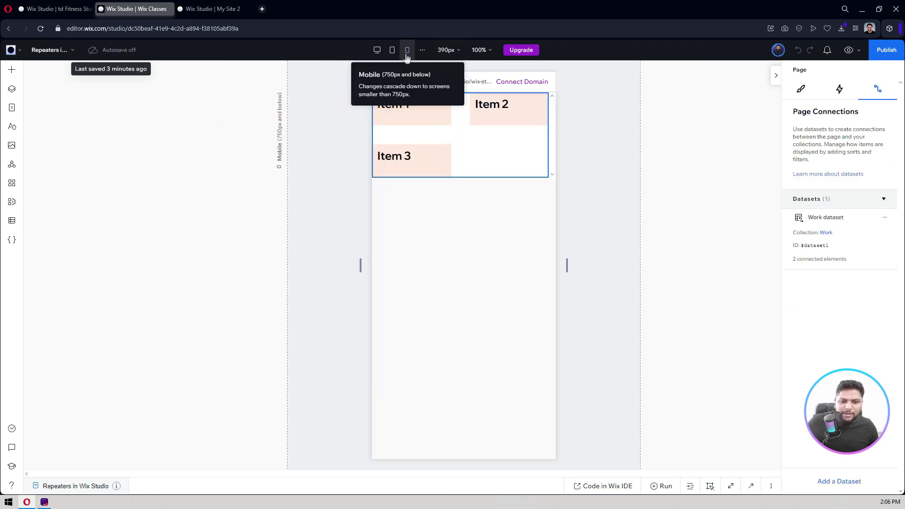
click(510, 161)
click(801, 115)
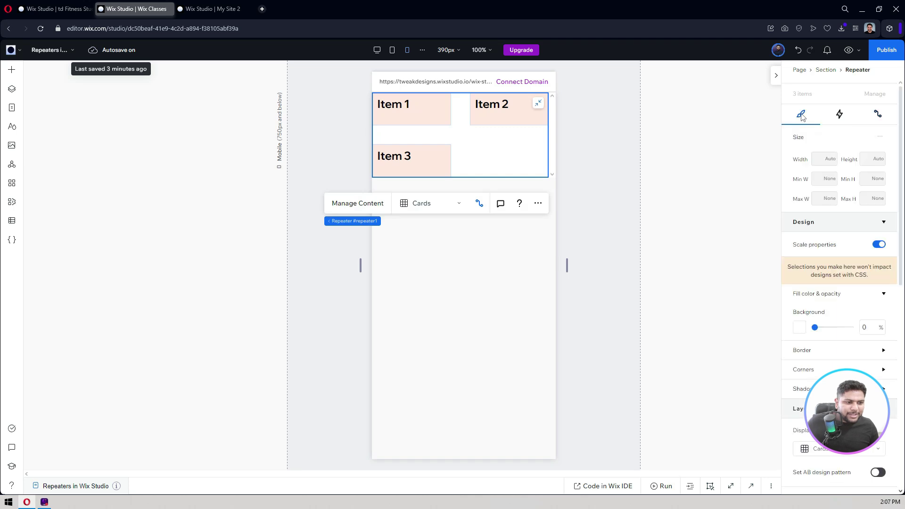
scroll(815, 179, down, 4)
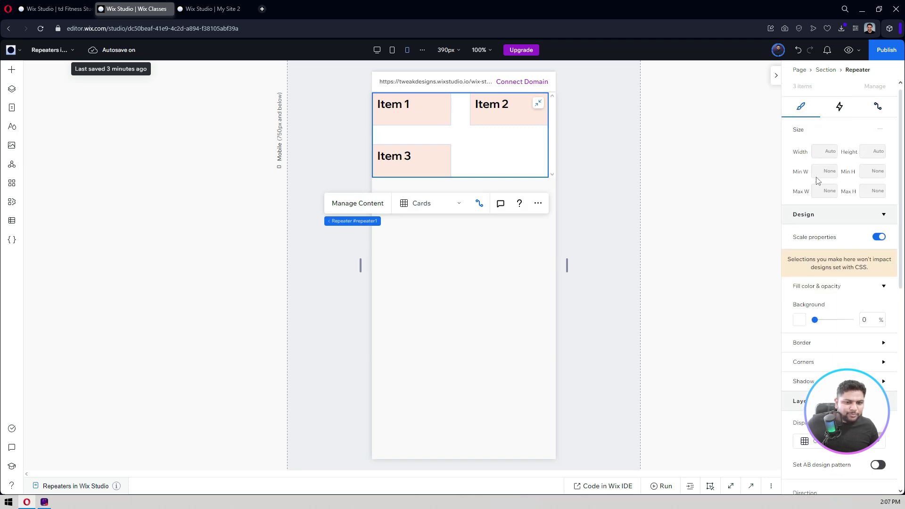
scroll(818, 182, down, 2)
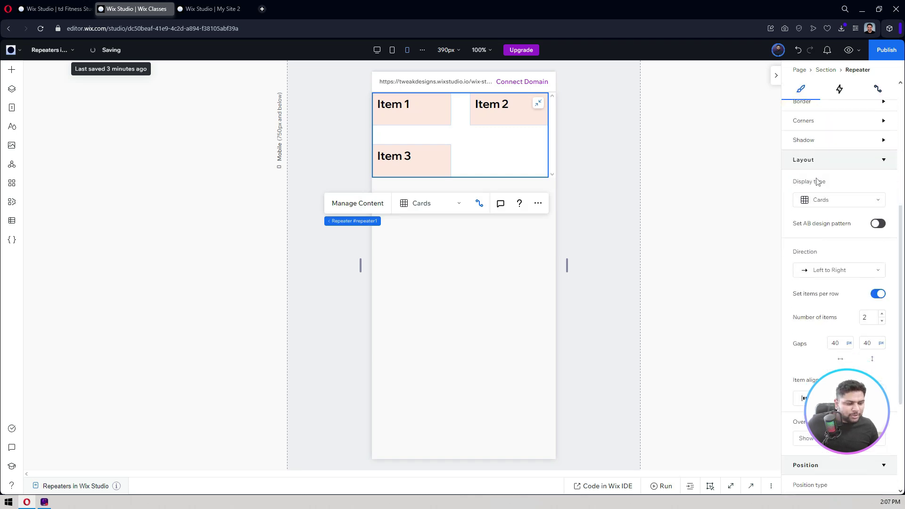
click(870, 285)
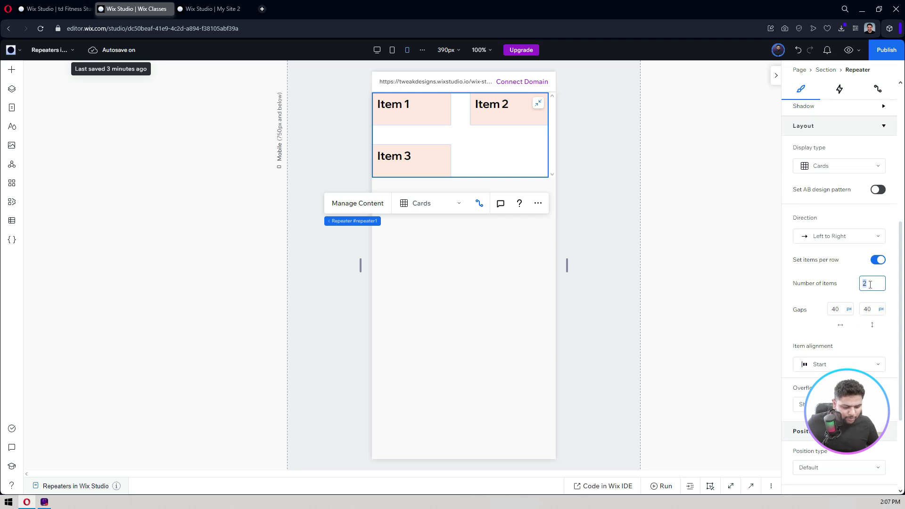
text(1)
key(Return)
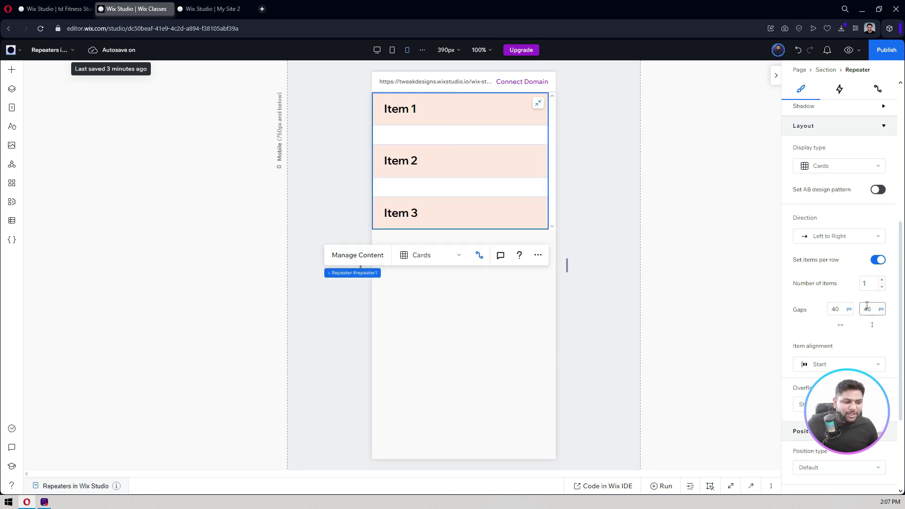
Step: Set the vertical gap between the repeater items on mobile to 24 px
click(867, 307)
text(24)
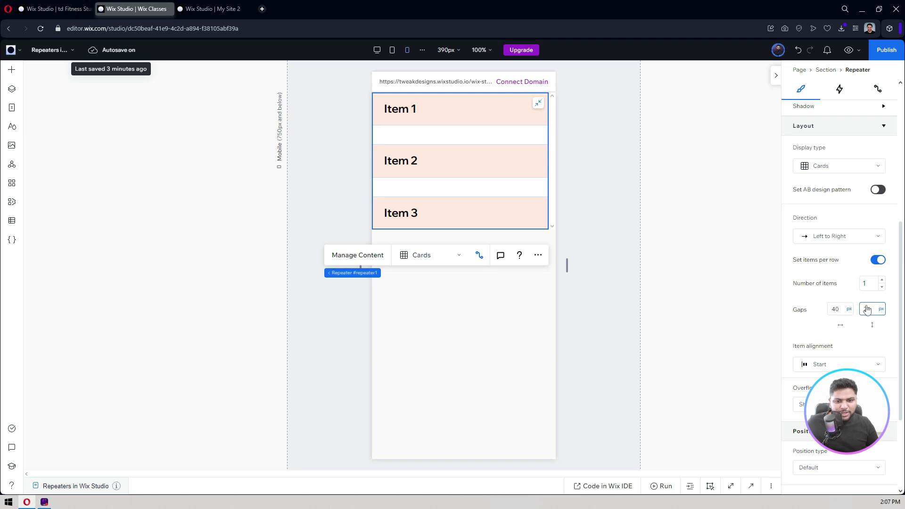
key(Return)
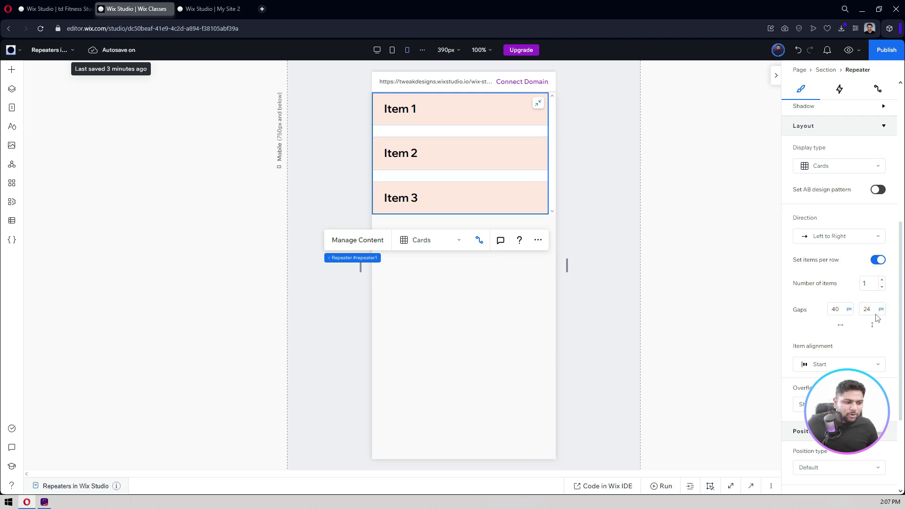
Step: Set the repeater's vertical gap on mobile to 16 px, and return to the desktop breakpoint
click(873, 311)
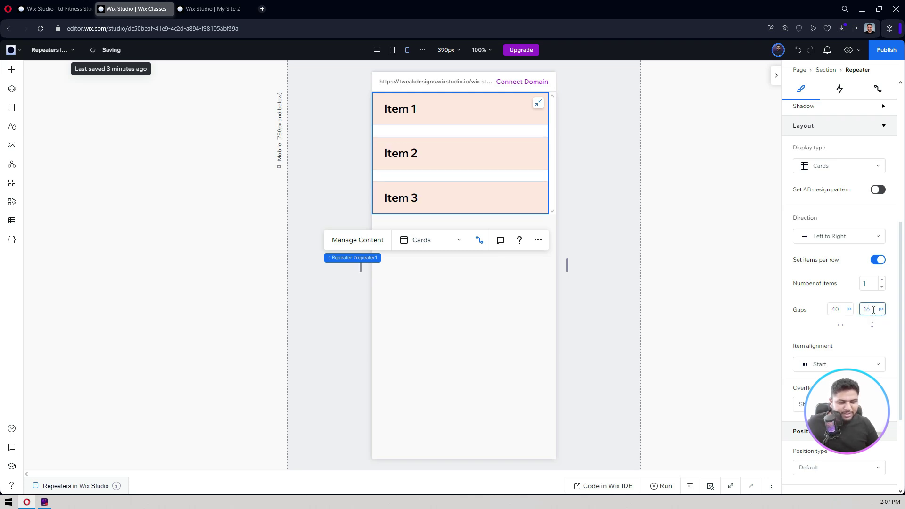
text(16)
key(Return)
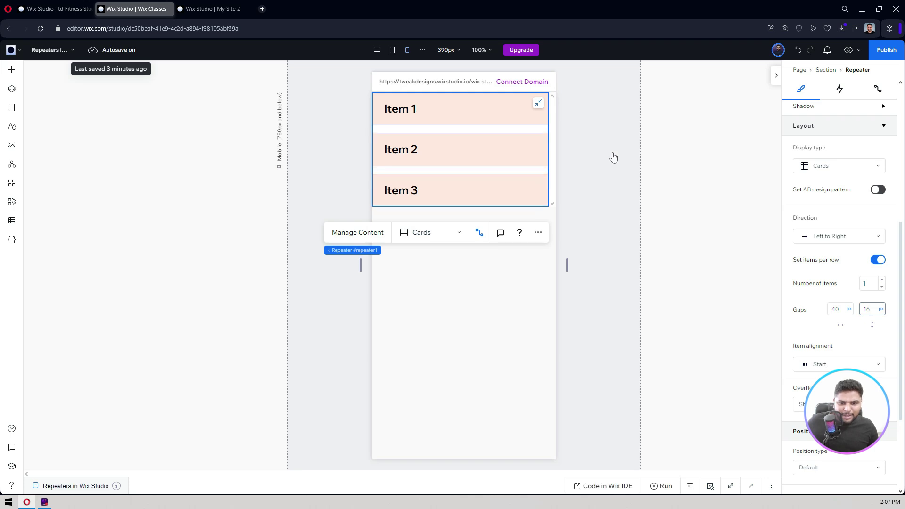
click(380, 55)
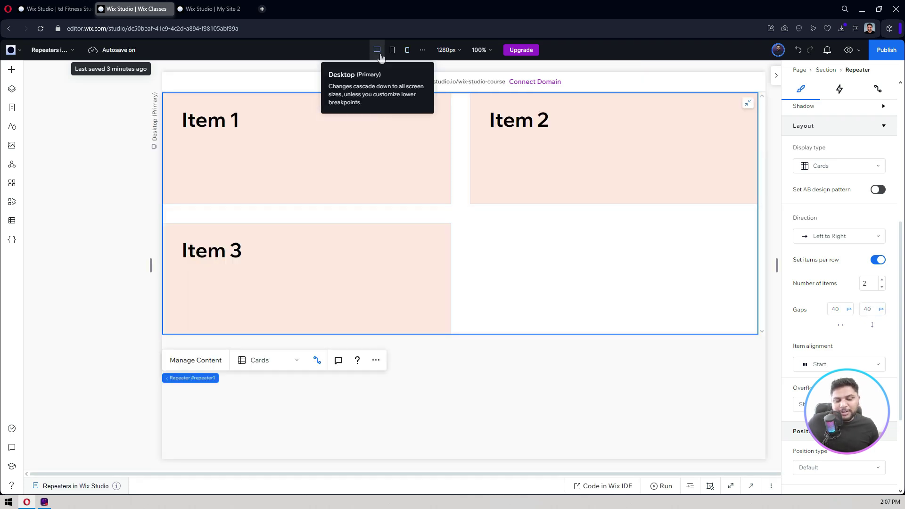
Step: Show the repeater at the tablet breakpoint and check the blog repeater in the td Fitness Studio site before returning to the Wix Classes site
click(394, 53)
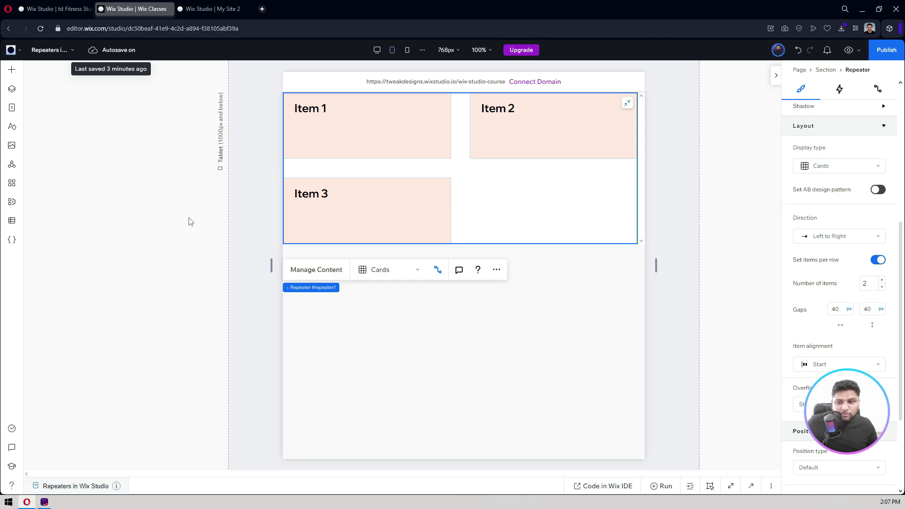
click(55, 10)
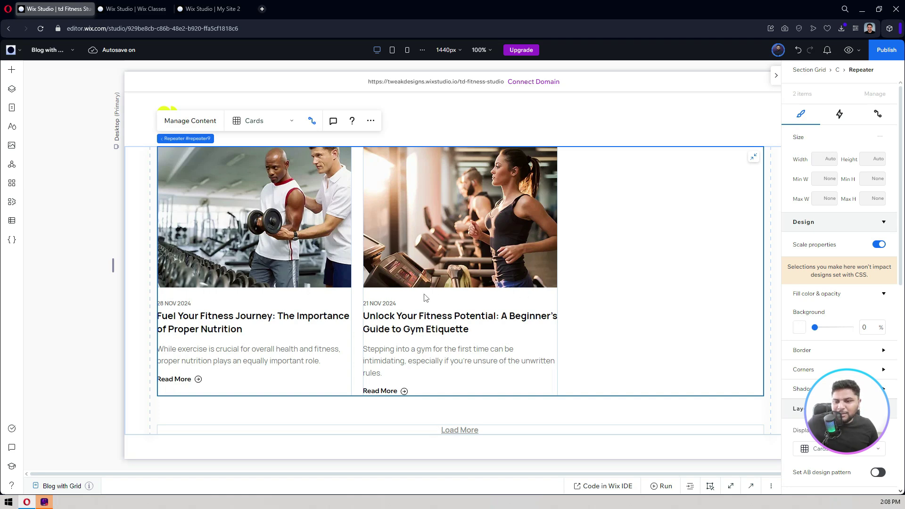
click(144, 4)
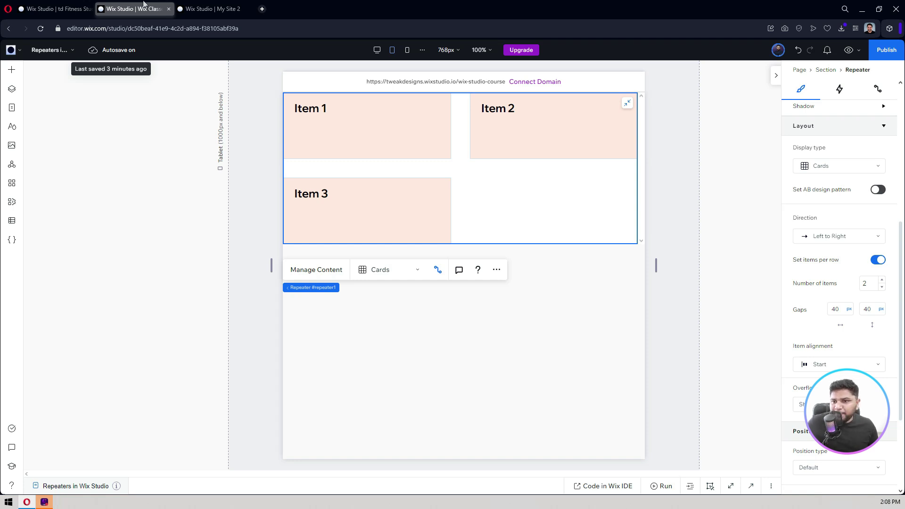
click(160, 138)
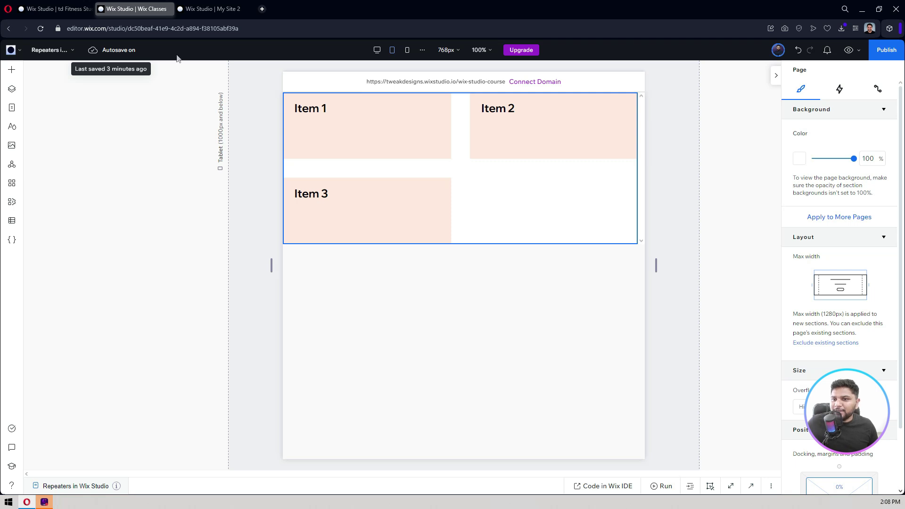
Step: Switch to the My Site 2 site and look through the header blocks on its Header page
click(212, 9)
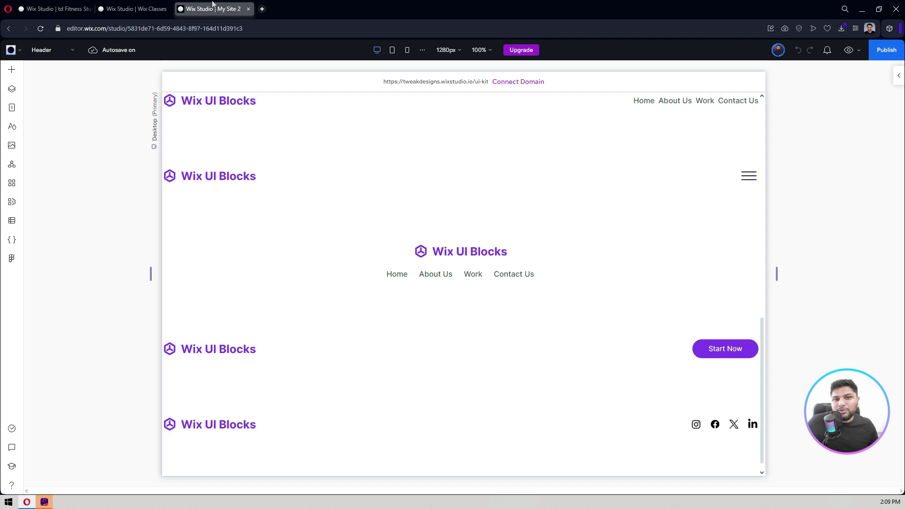
scroll(82, 146, down, 1)
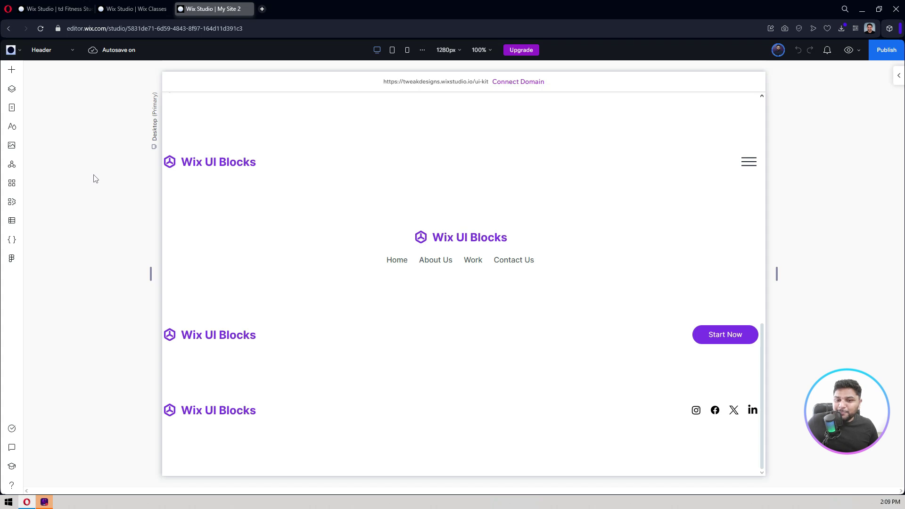
scroll(95, 178, up, 5)
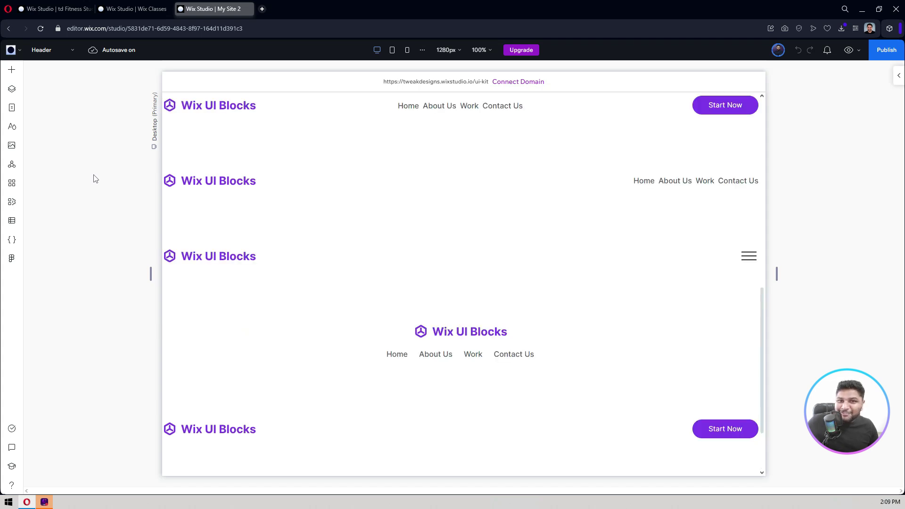
scroll(95, 179, up, 3)
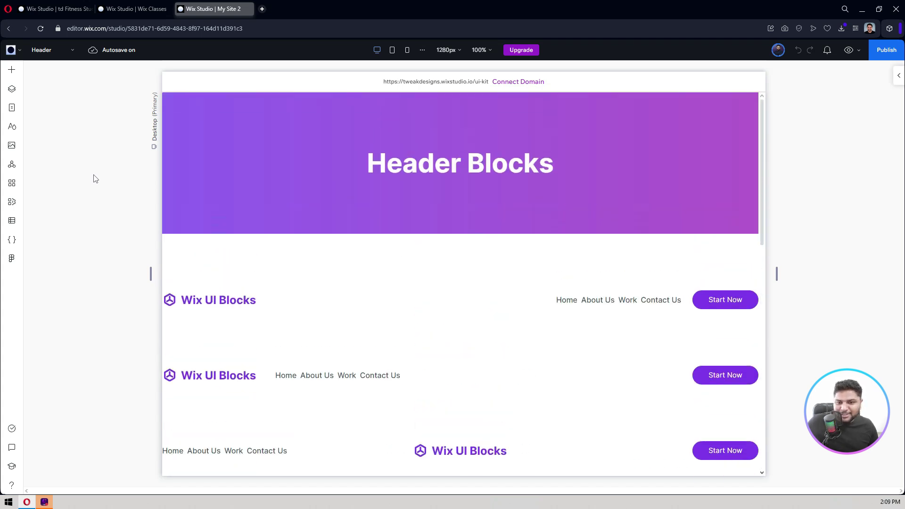
scroll(95, 178, down, 3)
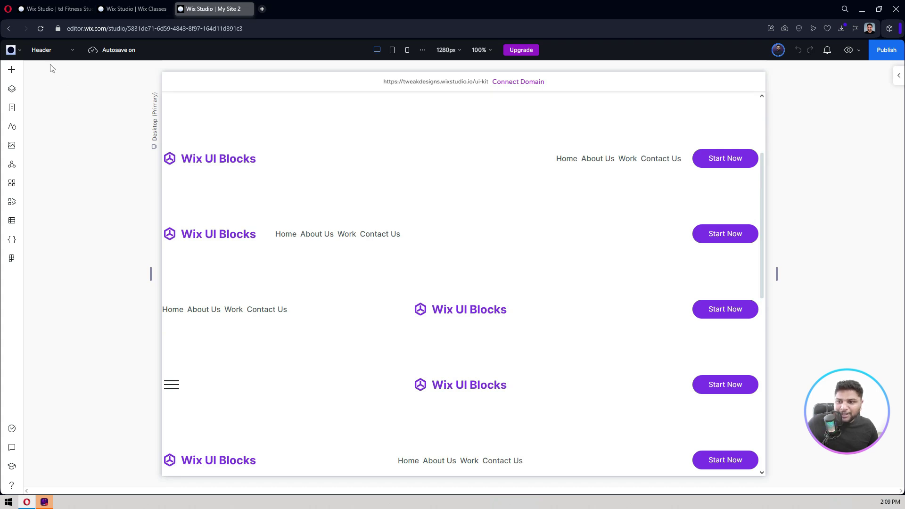
Step: Open the Hero Sections page, look through its hero section blocks, and return to the Wix Classes site
click(47, 50)
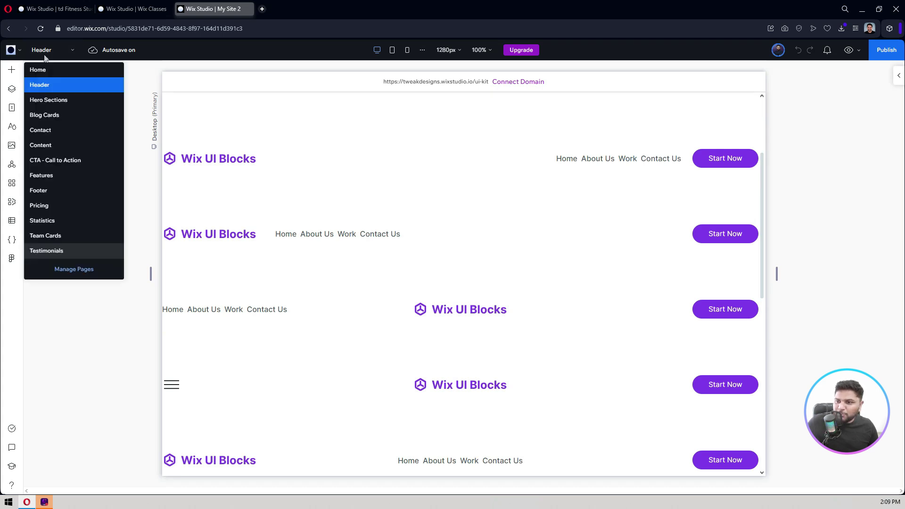
click(48, 100)
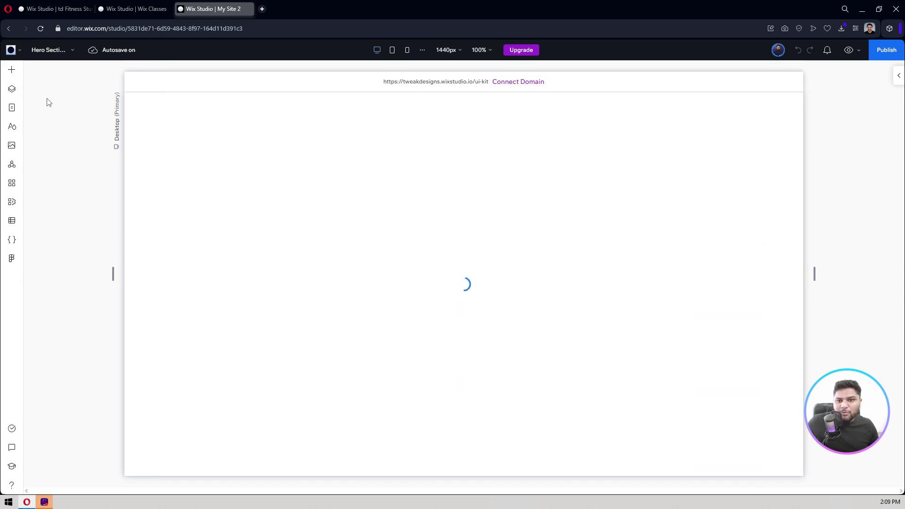
scroll(48, 118, down, 10)
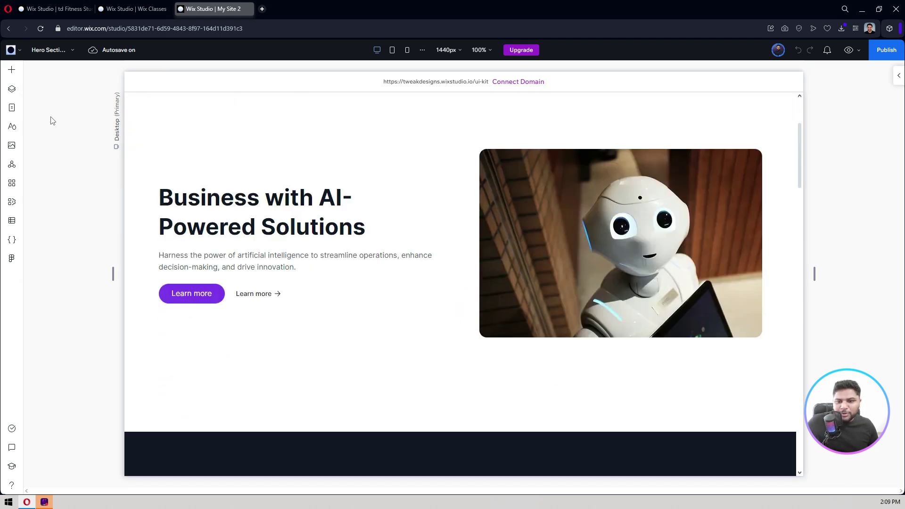
scroll(51, 133, down, 10)
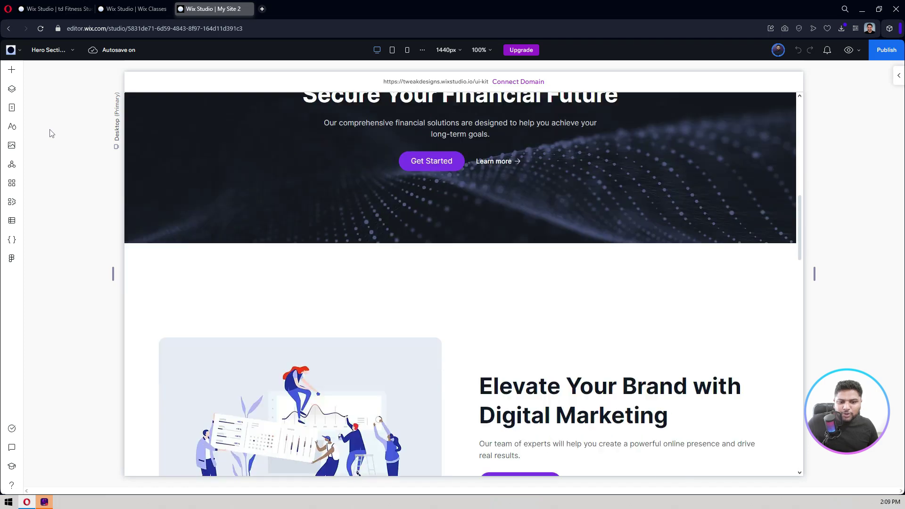
scroll(52, 134, down, 10)
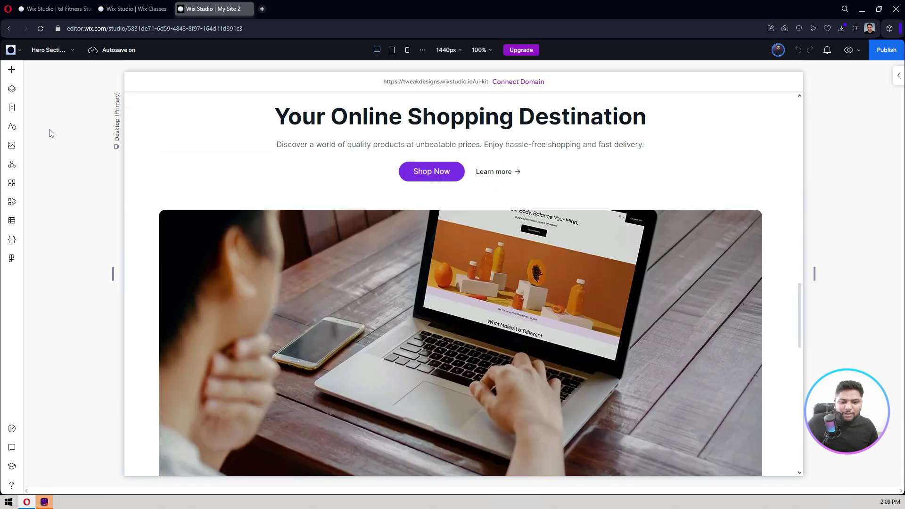
scroll(52, 133, down, 5)
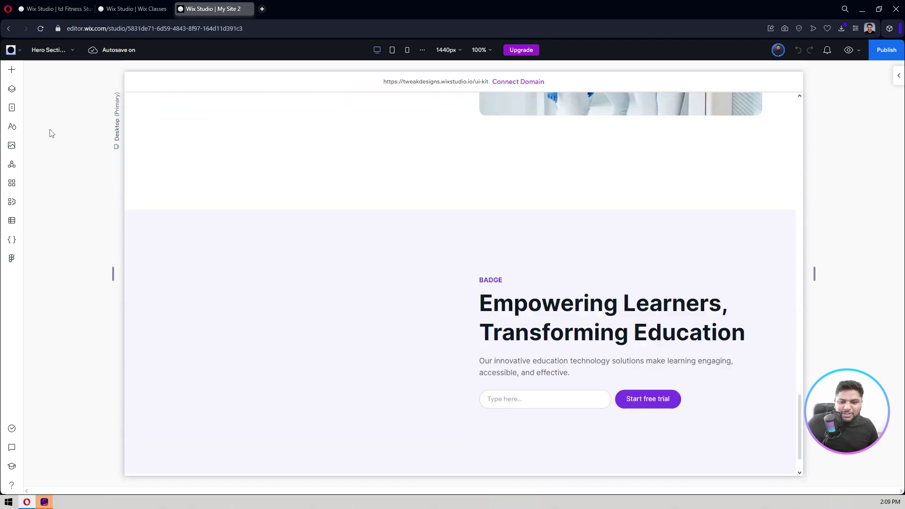
scroll(51, 134, up, 4)
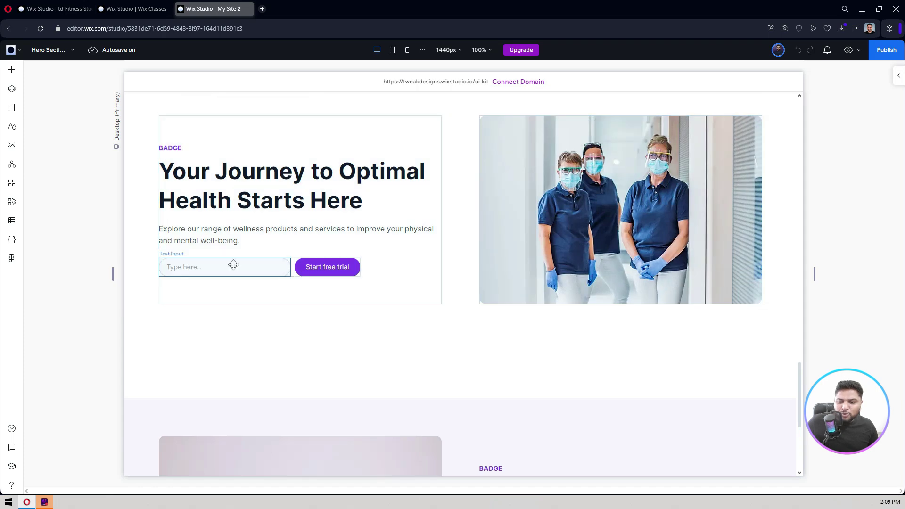
scroll(76, 210, down, 5)
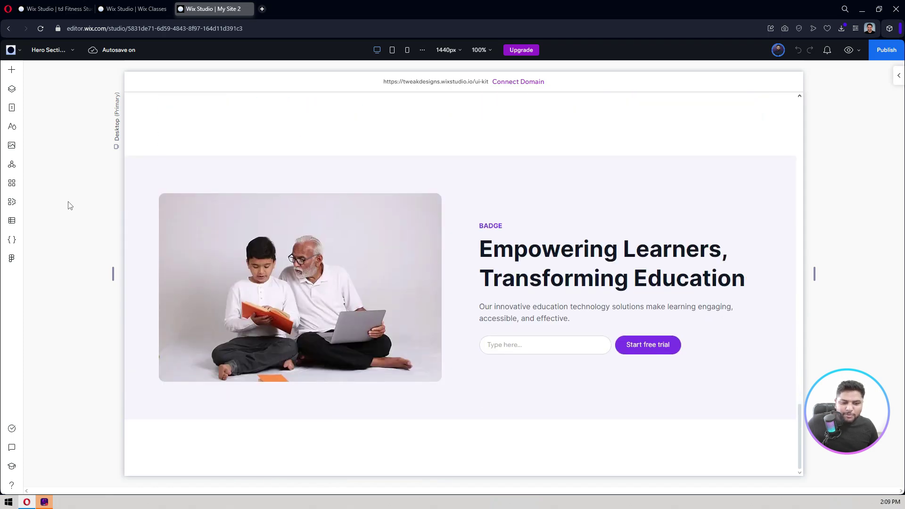
scroll(69, 206, up, 15)
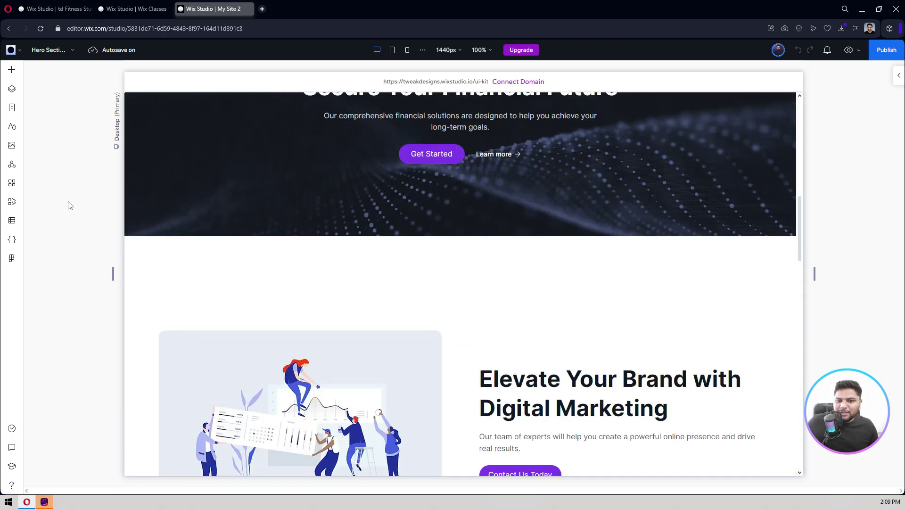
scroll(70, 205, up, 3)
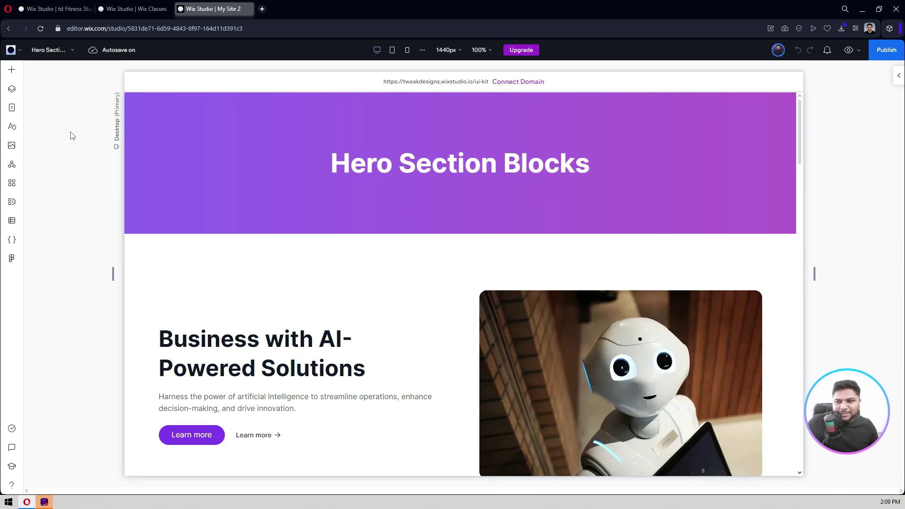
click(56, 52)
click(57, 55)
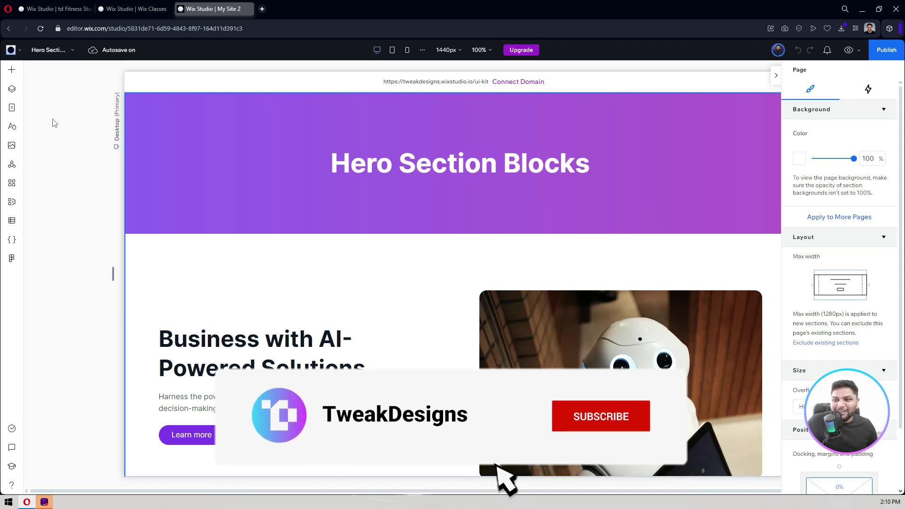
click(127, 6)
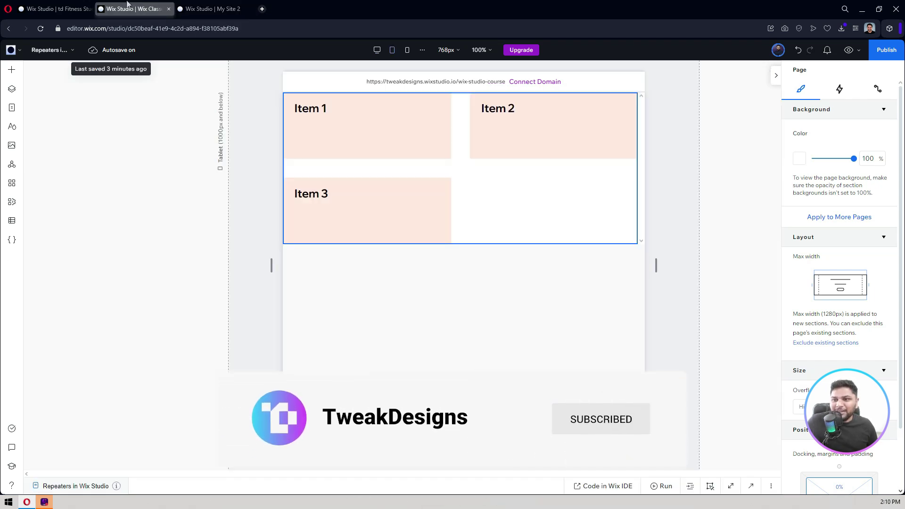